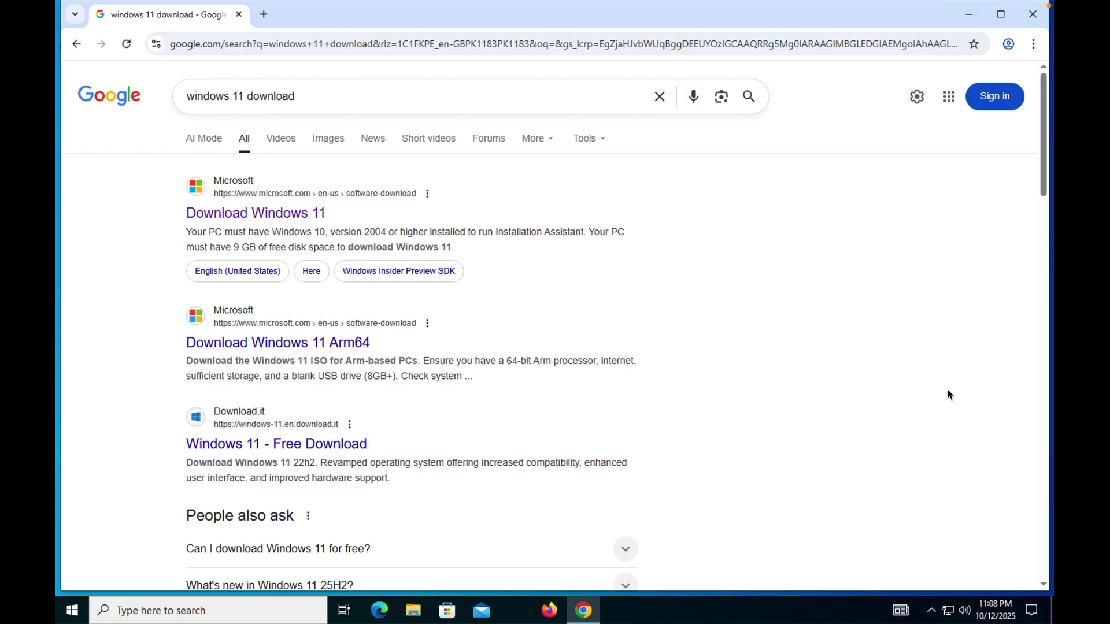
# - Open Microsoft's Download Windows 11 page from the Google search results
pyautogui.click(967, 12)
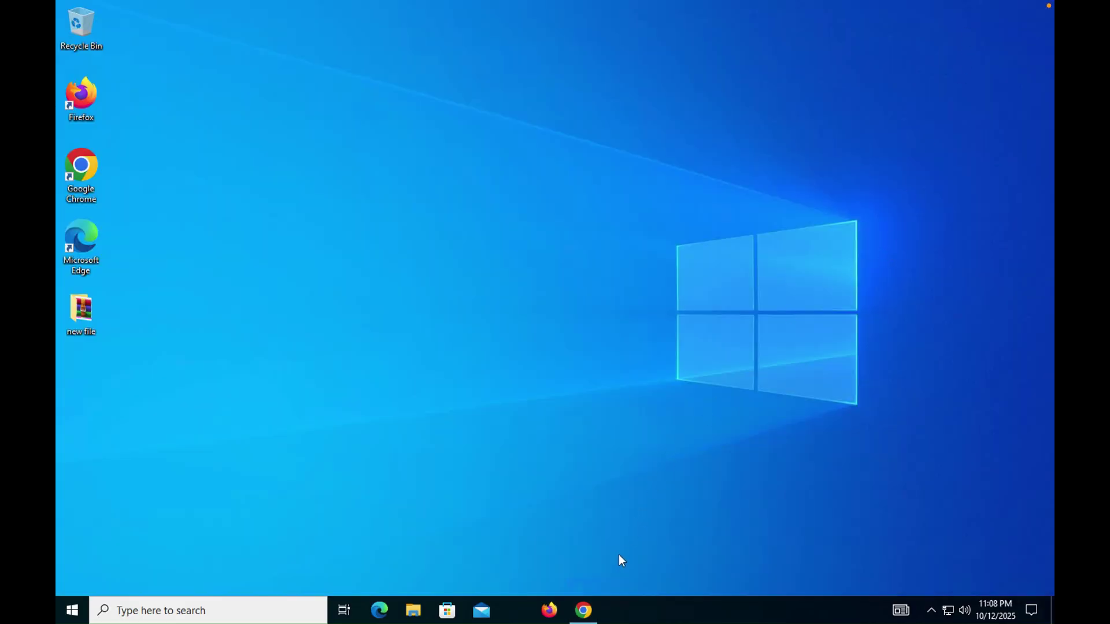
pyautogui.click(593, 611)
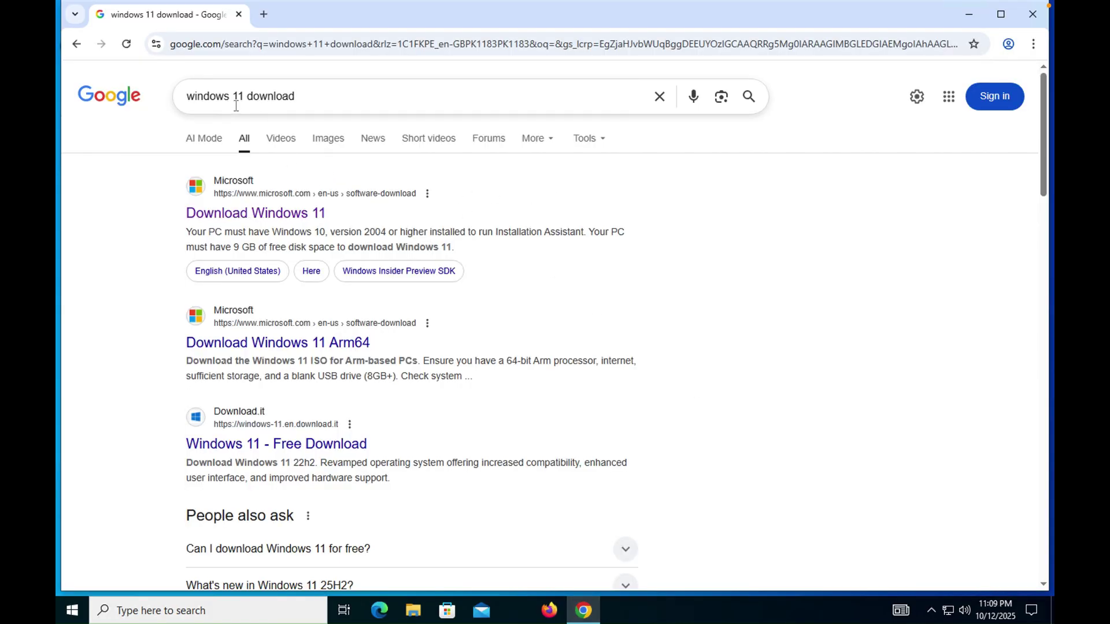
pyautogui.click(296, 218)
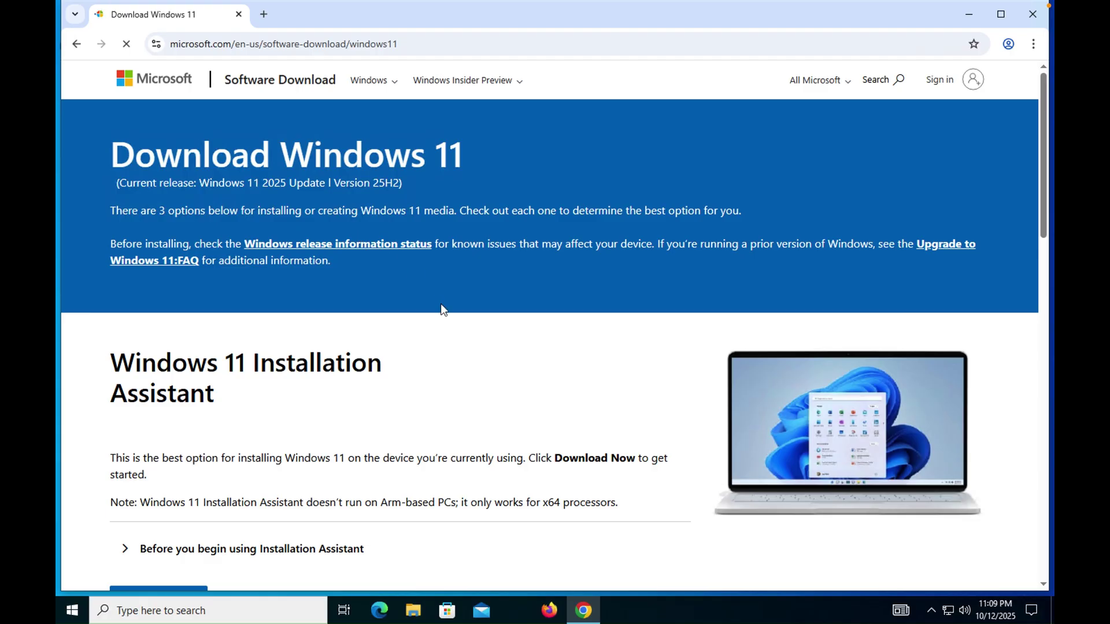
# - Select Windows 11 (multi-edition ISO for x64 devices) as the disk image download and confirm the choice
pyautogui.scroll(-5, 439, 306)
pyautogui.scroll(5, 376, 271)
pyautogui.scroll(-10, 442, 267)
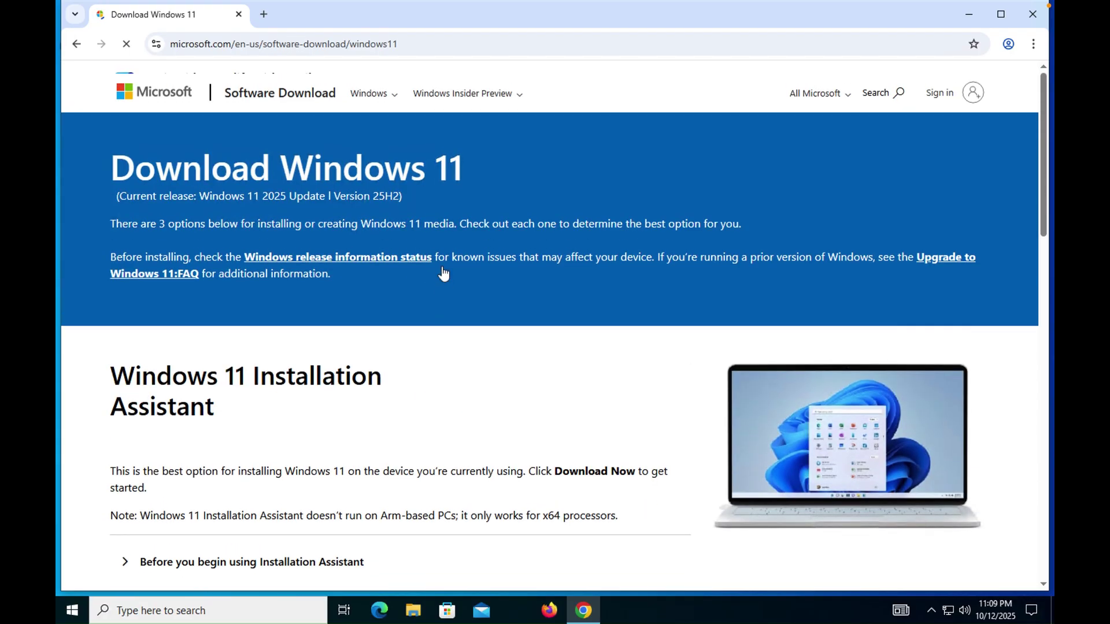
pyautogui.scroll(-4, 445, 273)
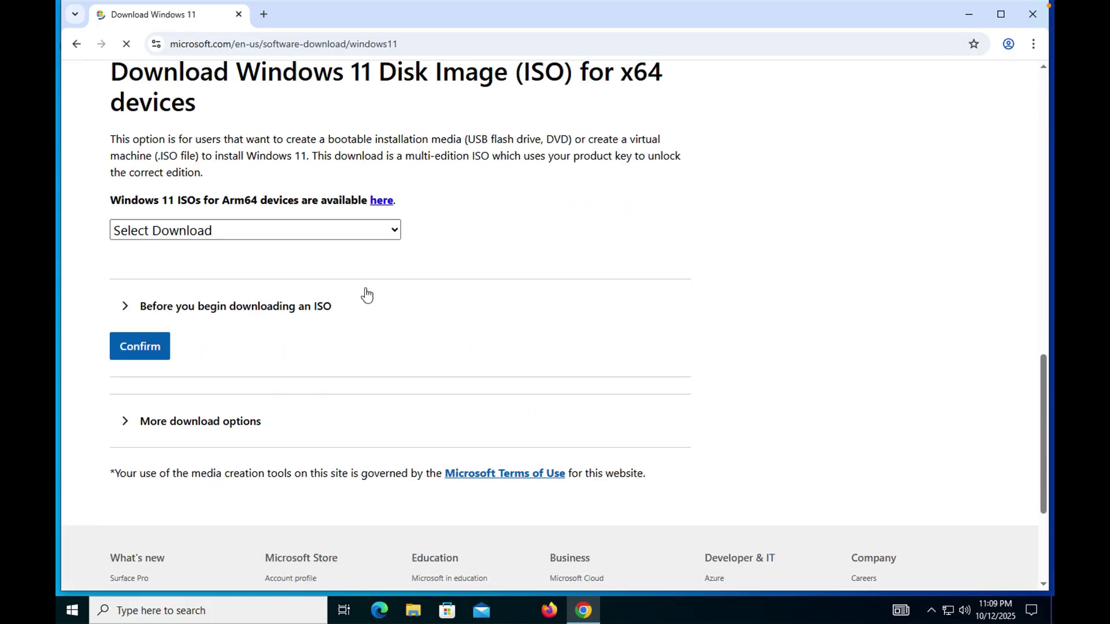
pyautogui.click(290, 230)
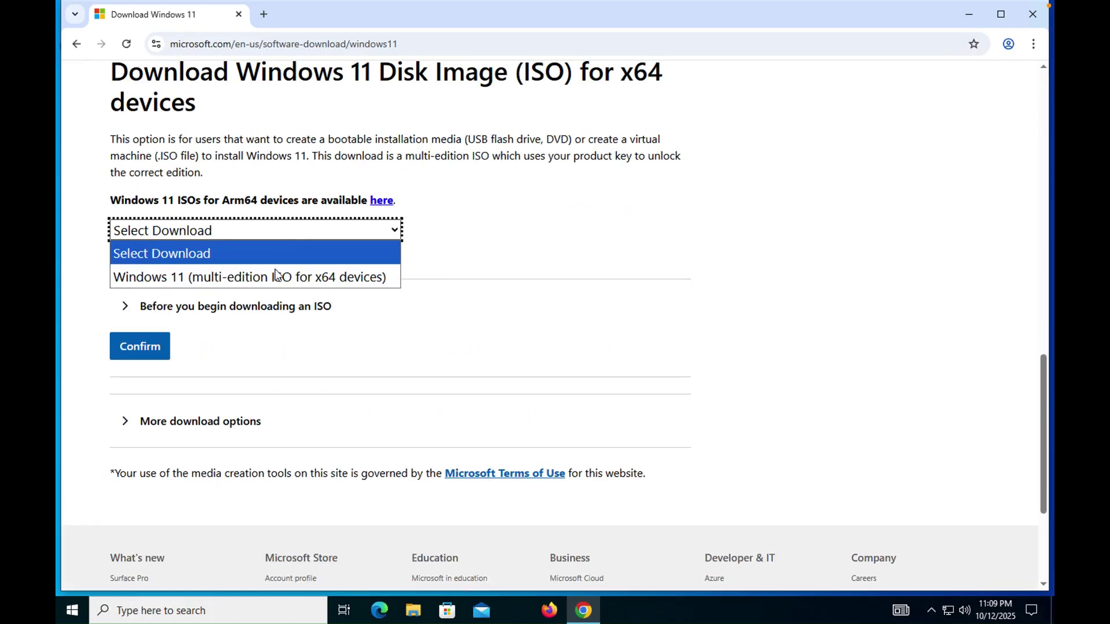
pyautogui.click(278, 279)
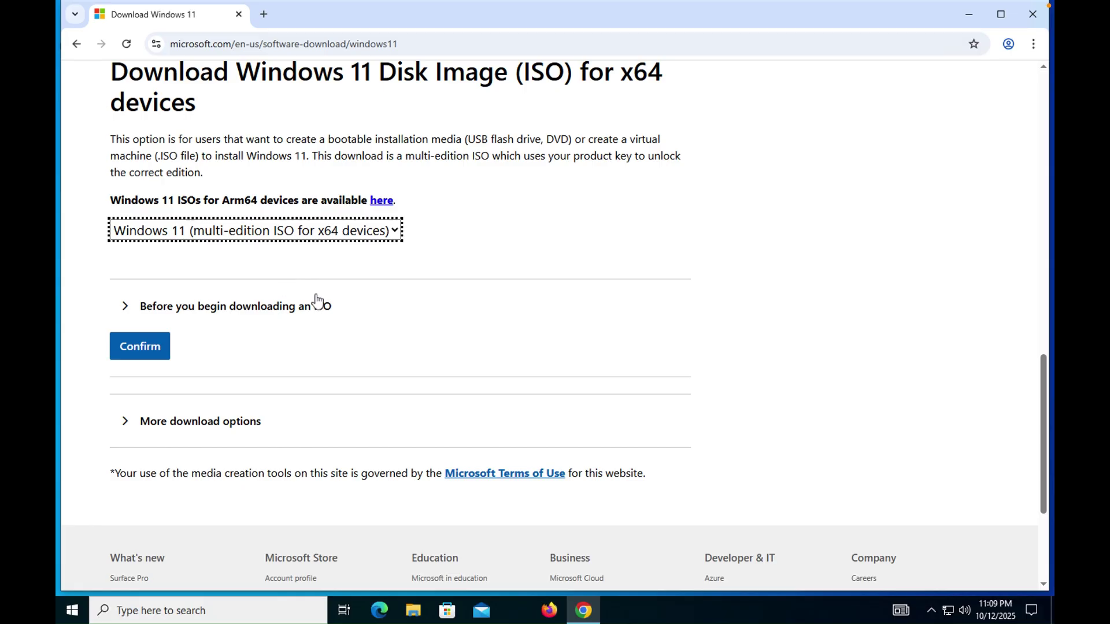
pyautogui.click(166, 348)
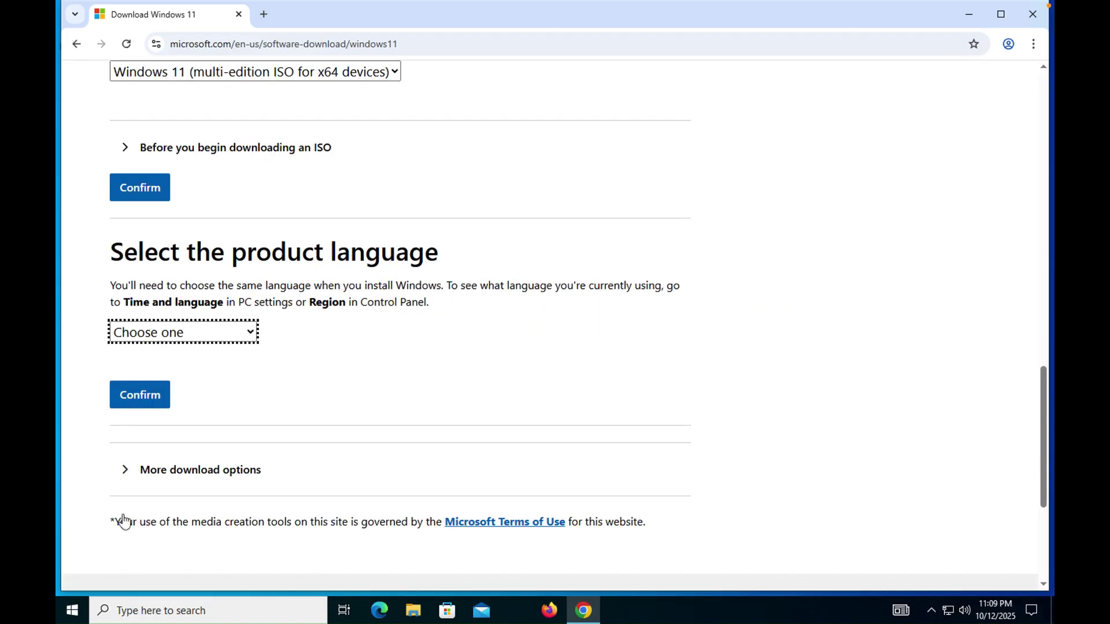
# - Find Command Prompt by searching for cmd and open it as administrator, allowing it to make changes
pyautogui.click(71, 614)
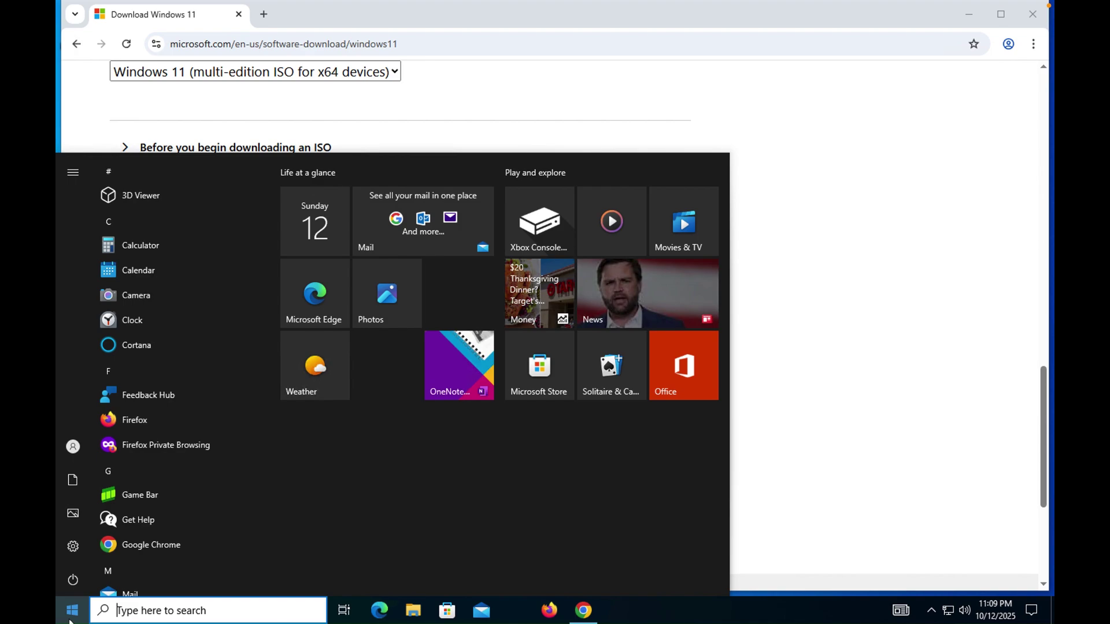
pyautogui.write('cmd')
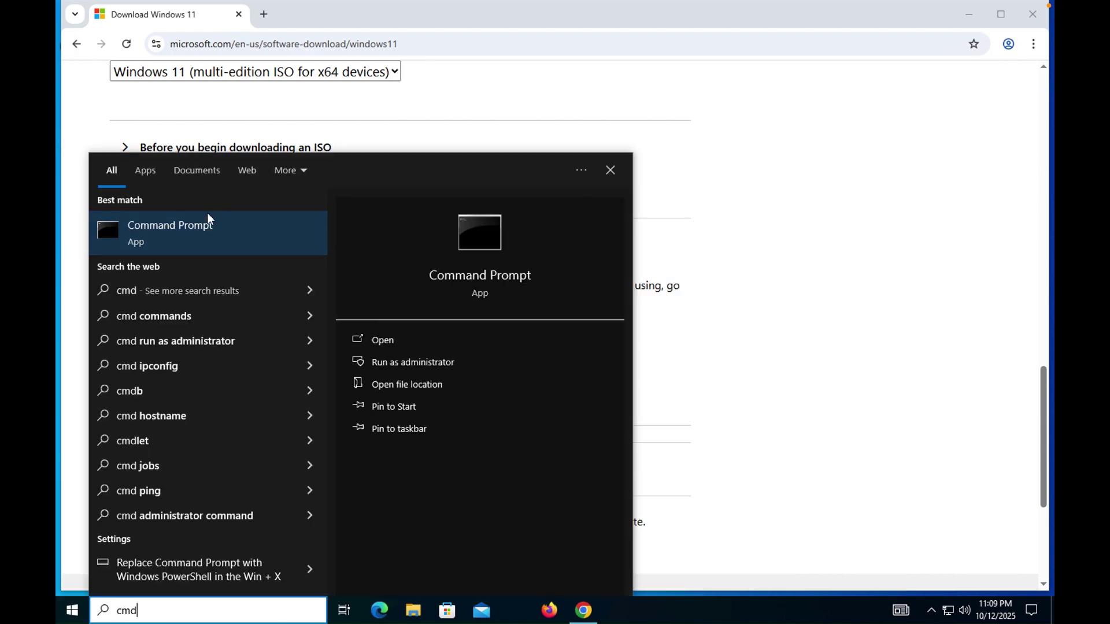
pyautogui.rightClick(203, 228)
pyautogui.click(228, 238)
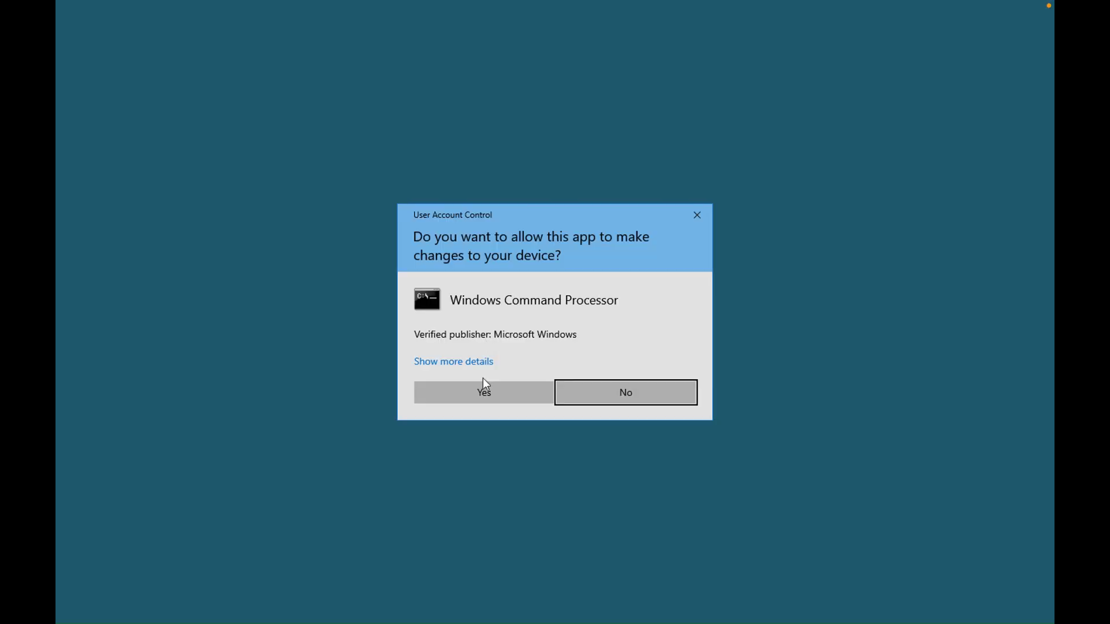
pyautogui.click(479, 387)
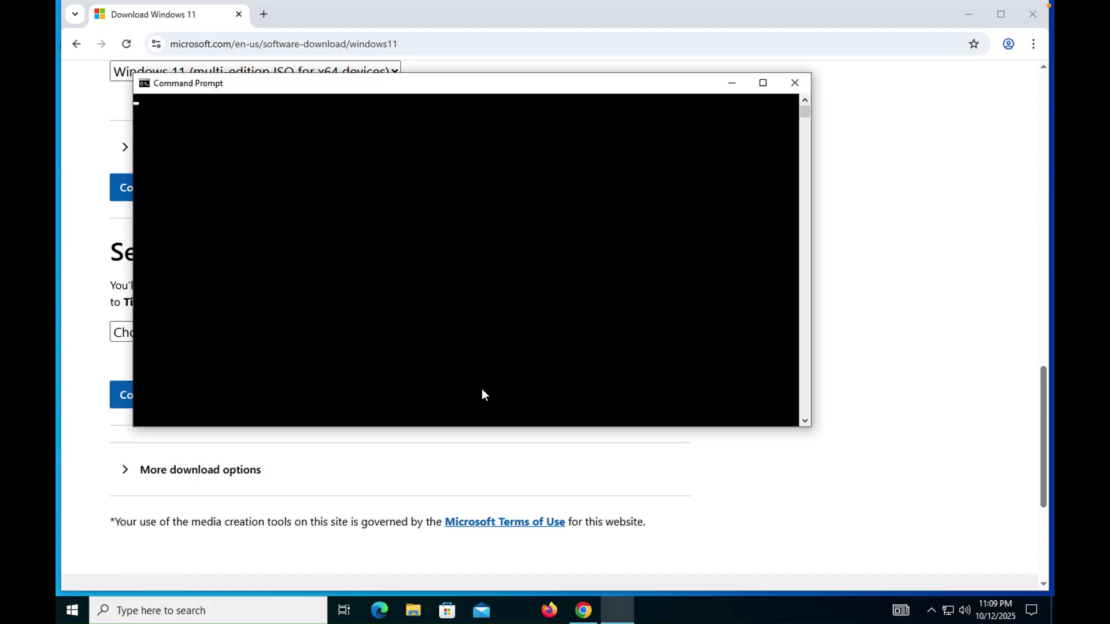
# - Check the installed system language by running dism /online /get-intl, and close Command Prompt
pyautogui.write('dis')
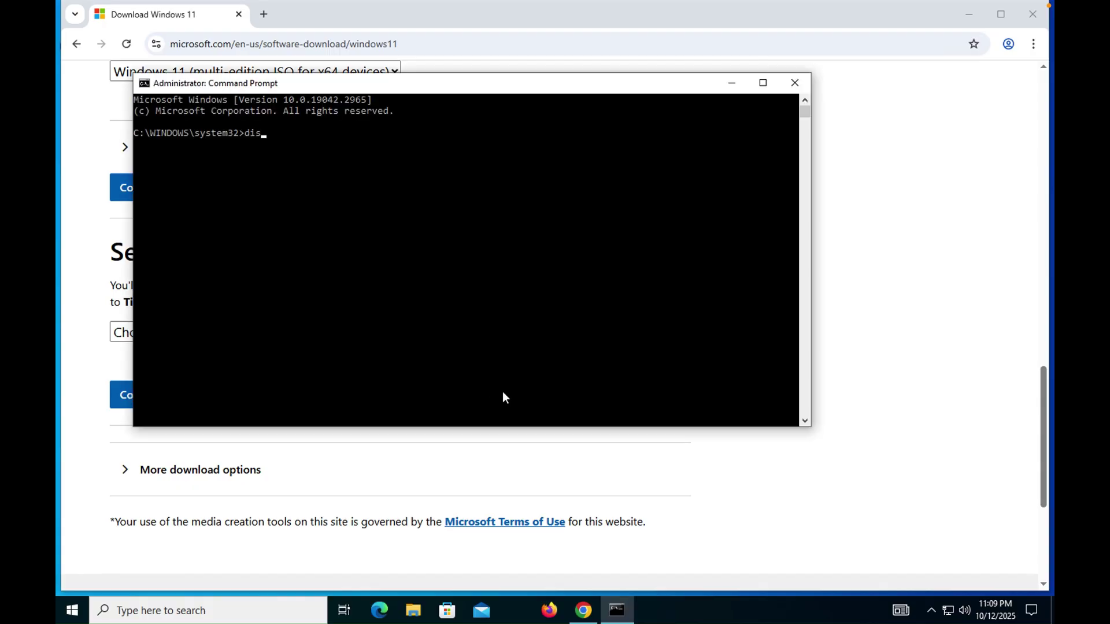
pyautogui.write('m /online /get-intl')
pyautogui.press('Return')
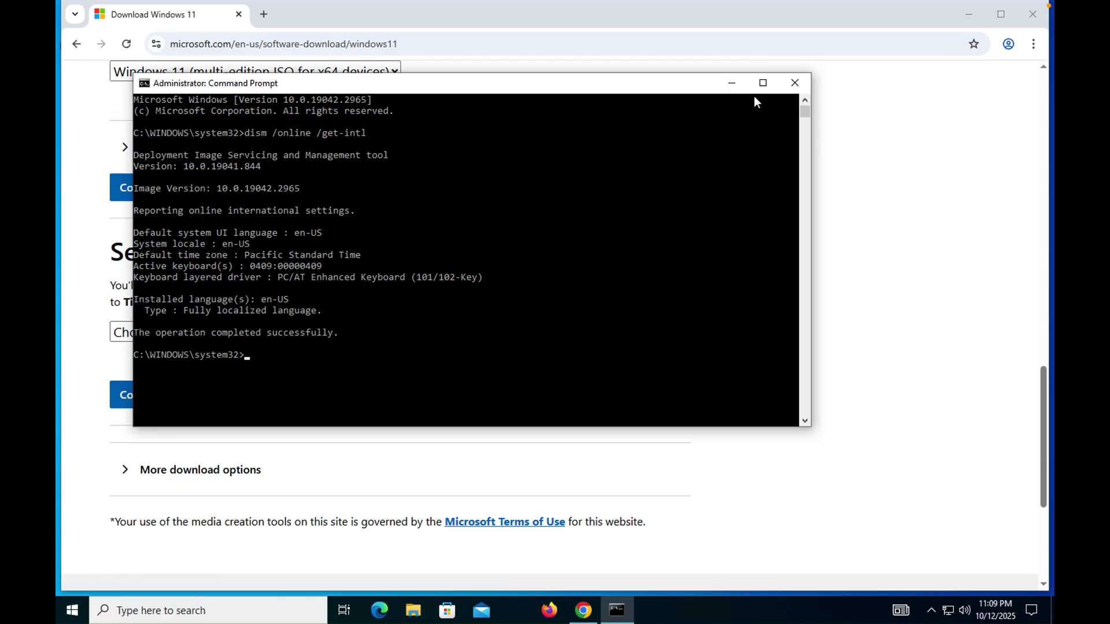
pyautogui.click(800, 87)
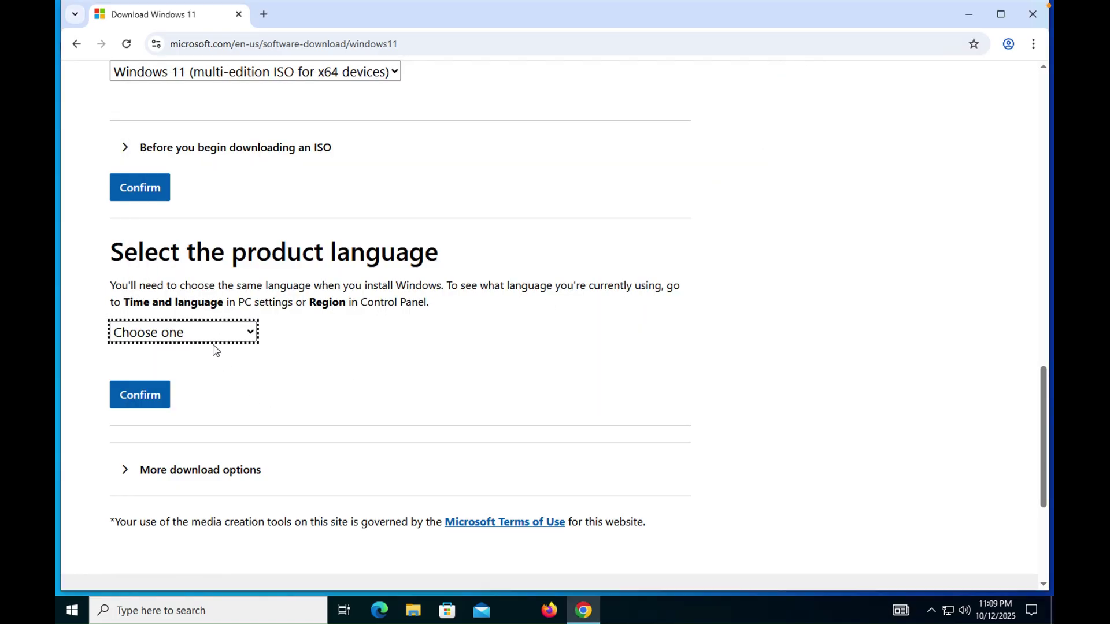
# - Choose English as the product language for the Windows 11 ISO and confirm it
pyautogui.click(251, 342)
pyautogui.click(211, 243)
pyautogui.click(167, 394)
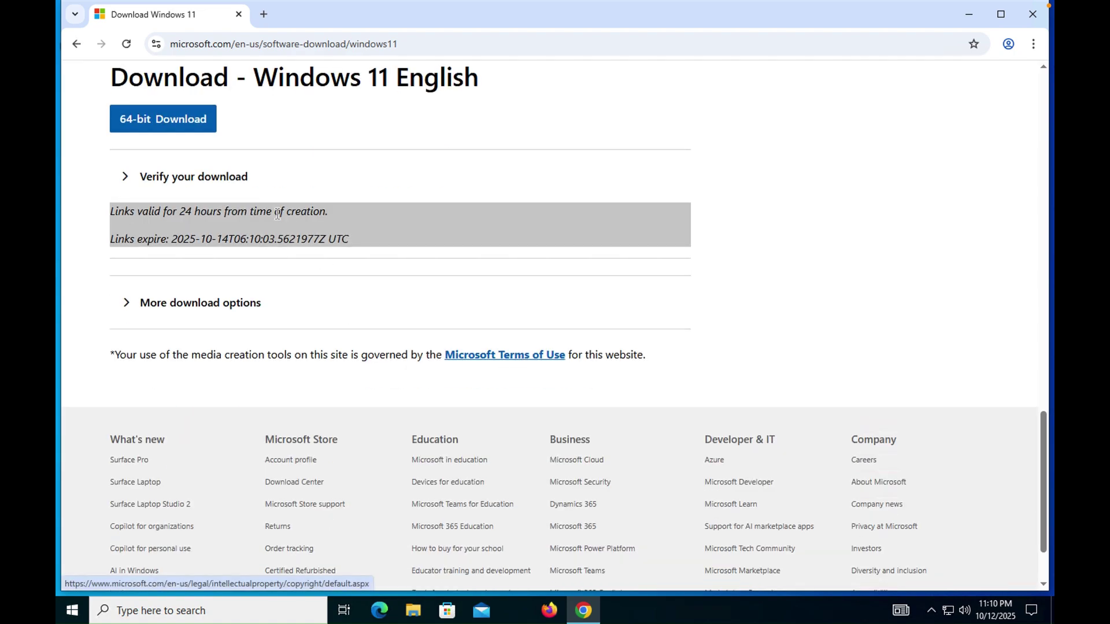
# - Start the 64-bit download of the Windows 11 English ISO and cancel it in the download history
pyautogui.click(171, 119)
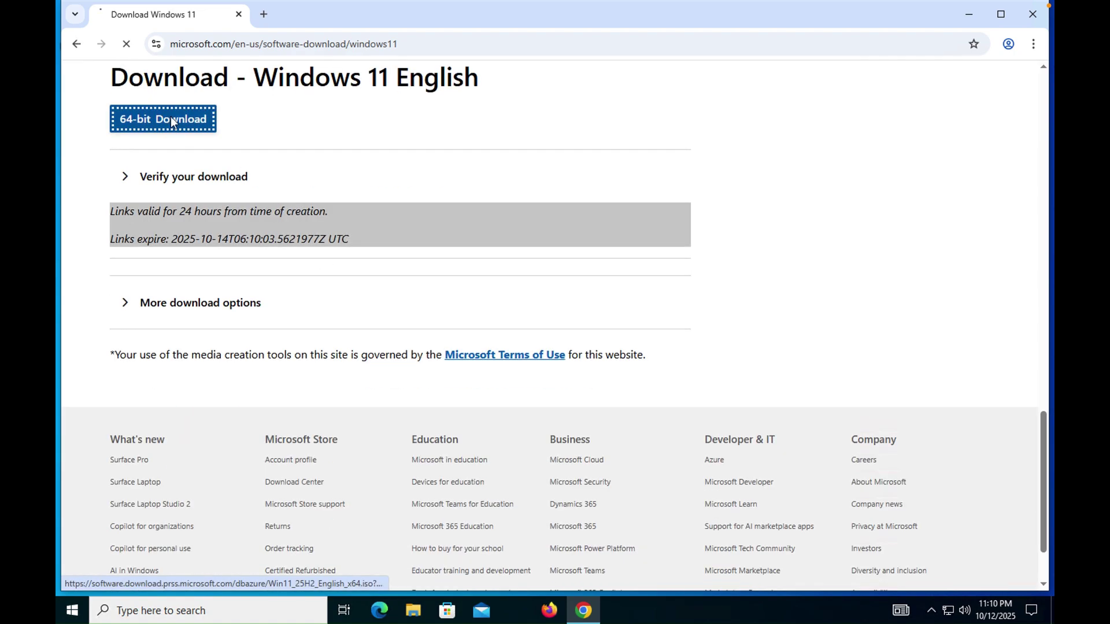
pyautogui.click(983, 44)
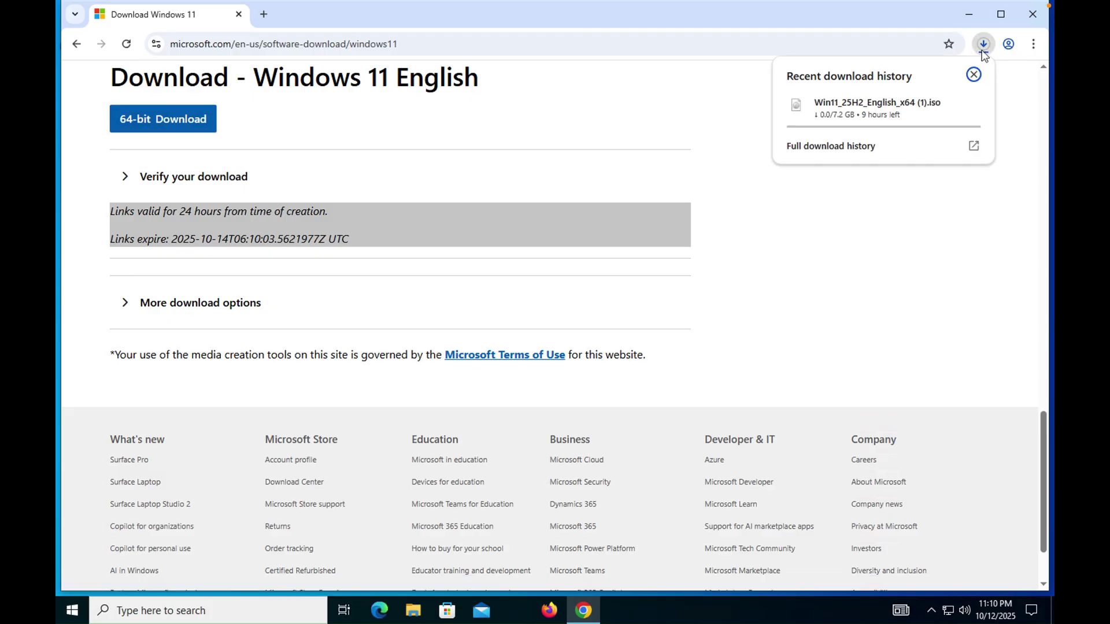
pyautogui.click(945, 106)
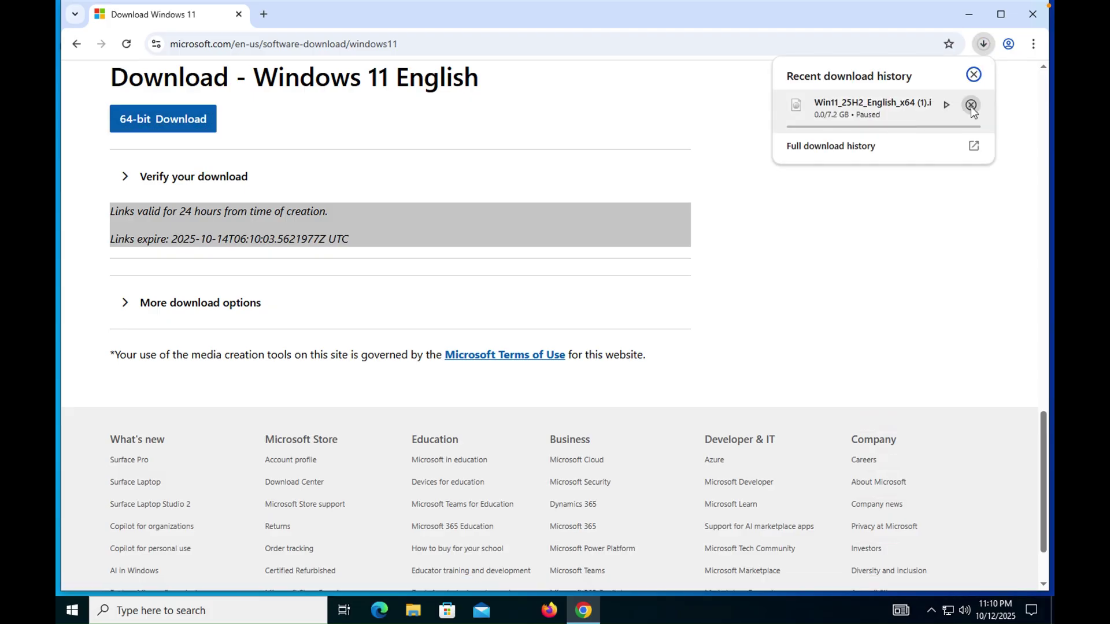
pyautogui.click(971, 106)
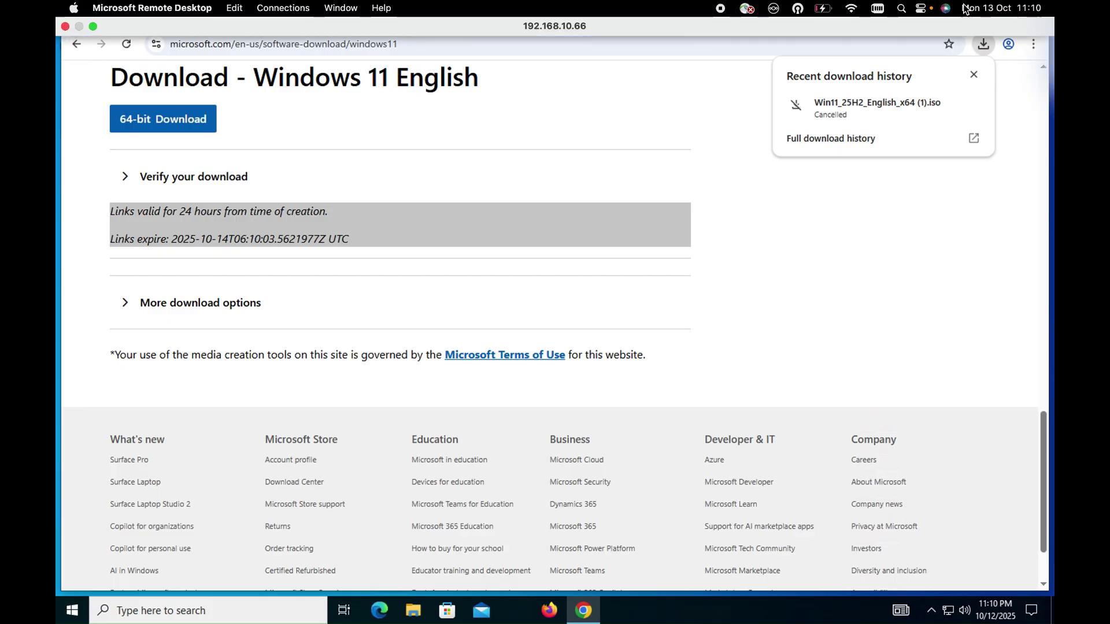
pyautogui.click(1075, 7)
# - Switch to File Explorer and copy the Win11_25H2_English_x64 disc image from the Downloads folder
pyautogui.click(412, 610)
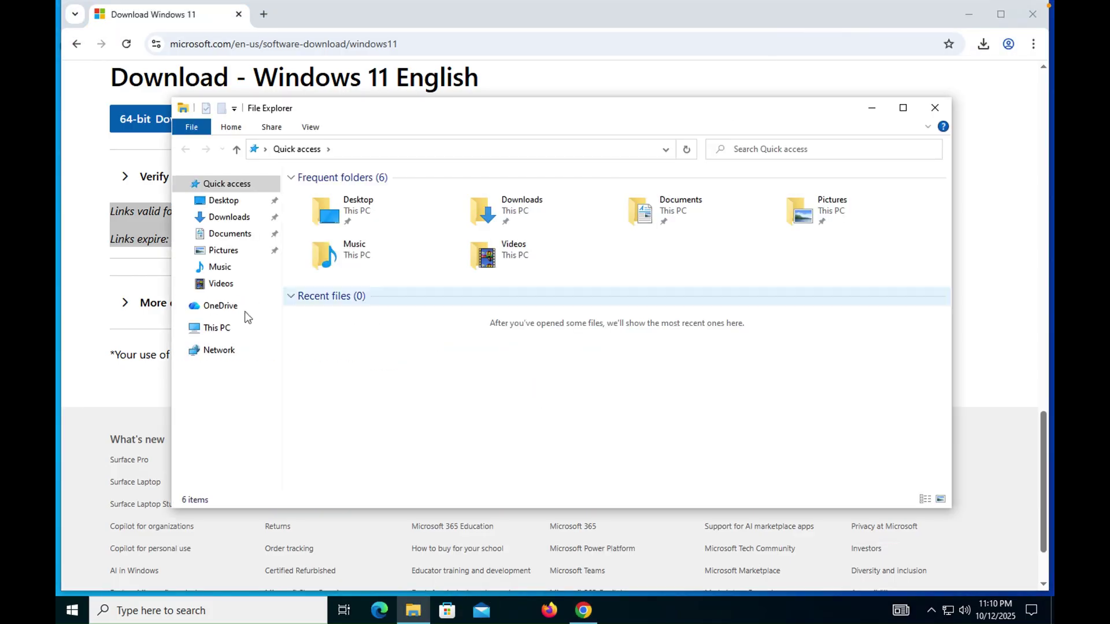
pyautogui.click(229, 217)
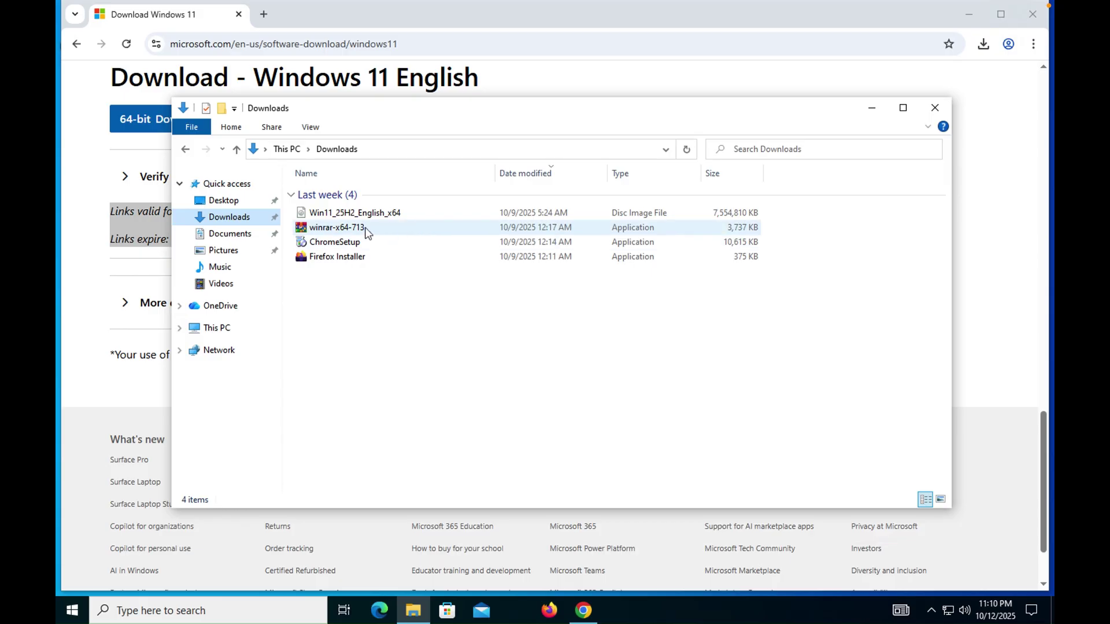
pyautogui.rightClick(347, 214)
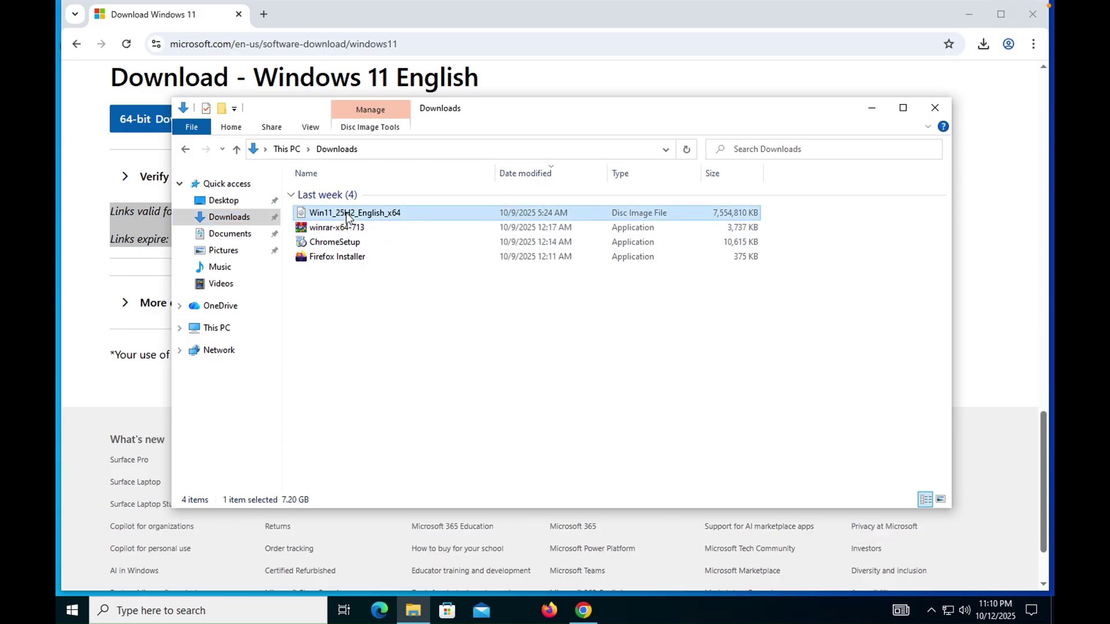
pyautogui.click(388, 483)
# - Create a new folder named win11 in the root of Local Disk (C:)
pyautogui.click(226, 329)
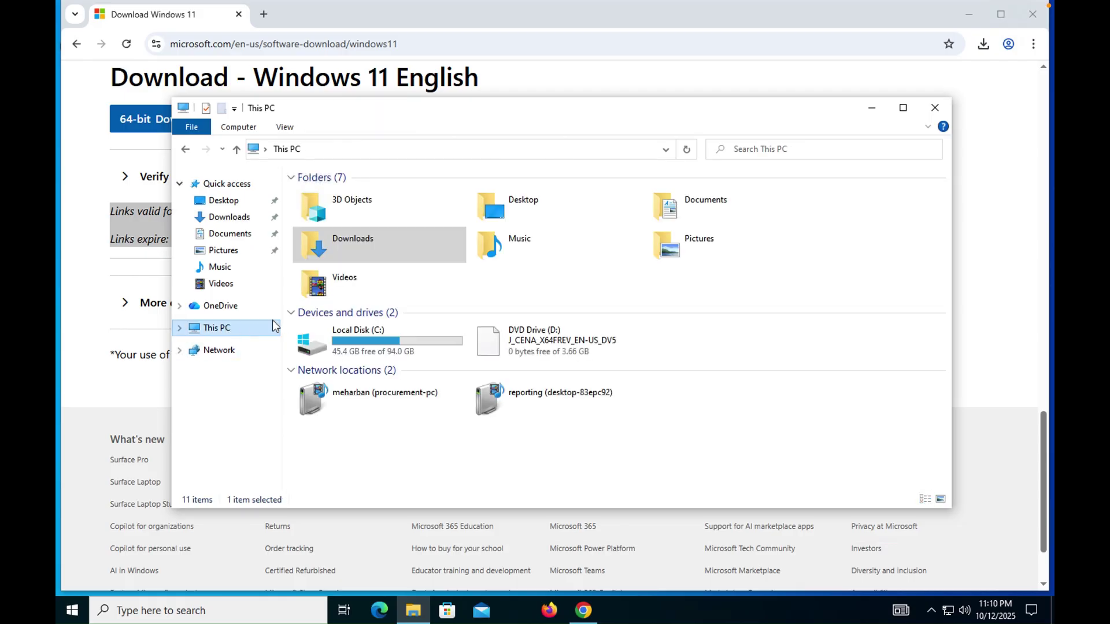
pyautogui.doubleClick(365, 351)
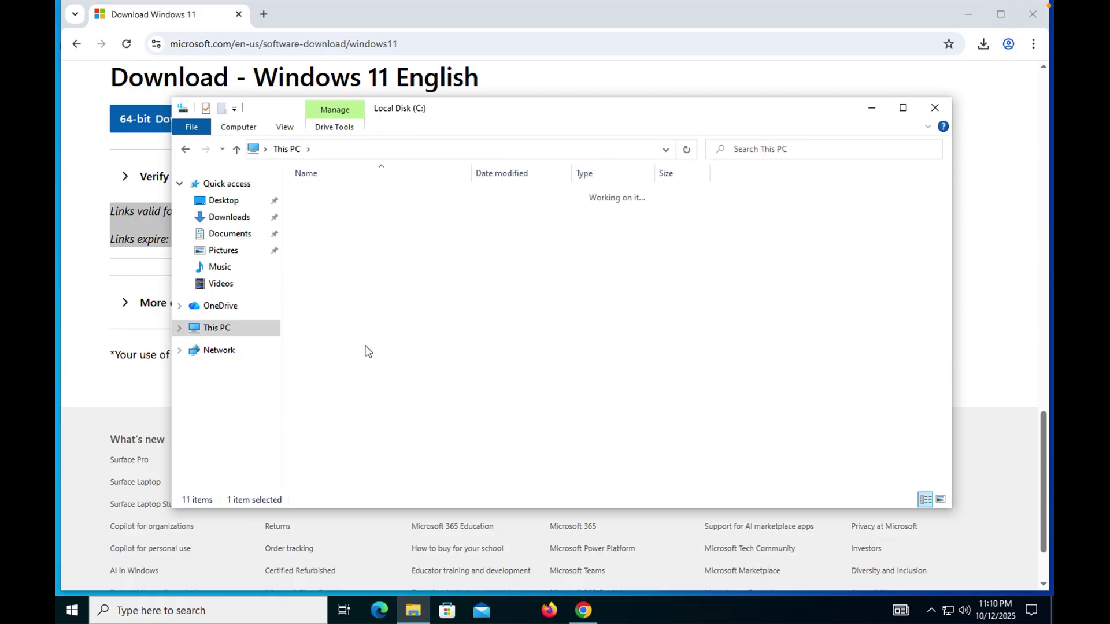
pyautogui.rightClick(353, 308)
pyautogui.moveTo(411, 437)
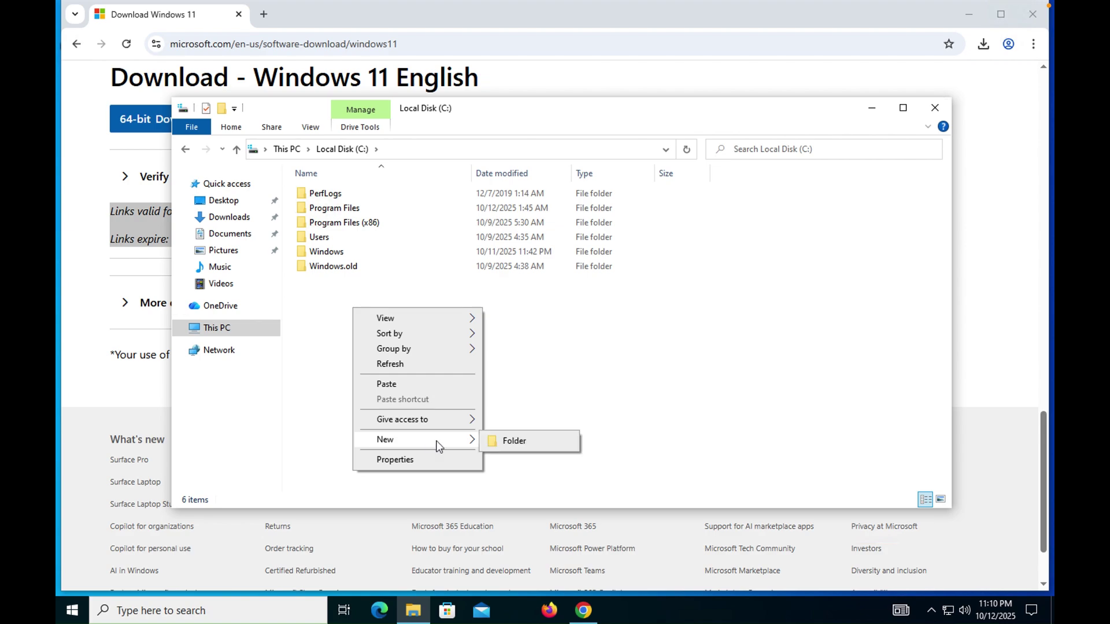
pyautogui.click(512, 443)
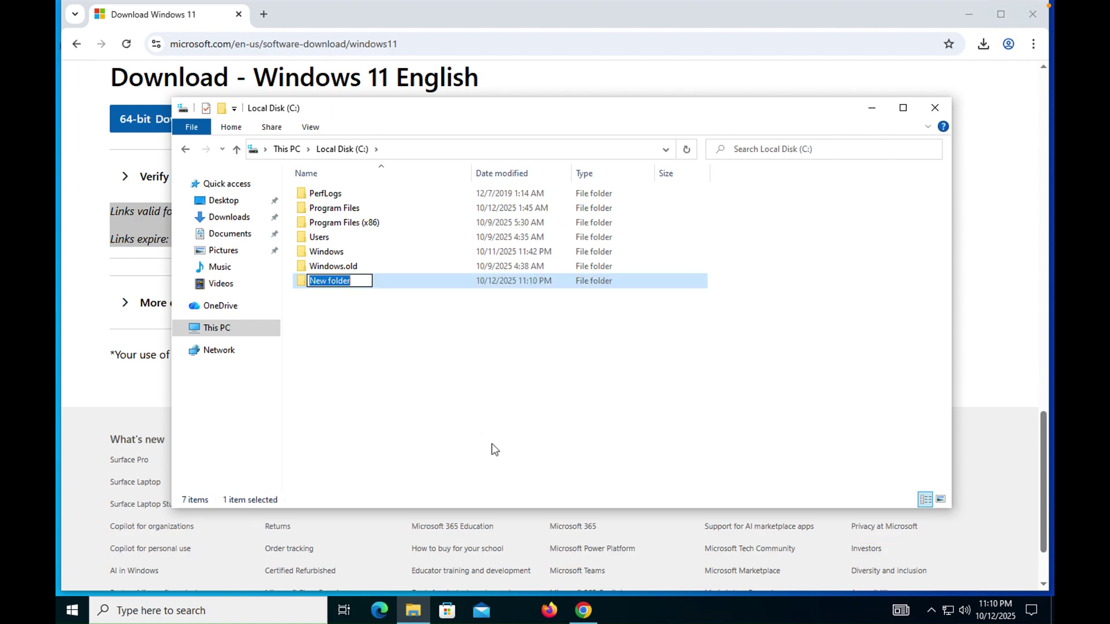
pyautogui.write('win11')
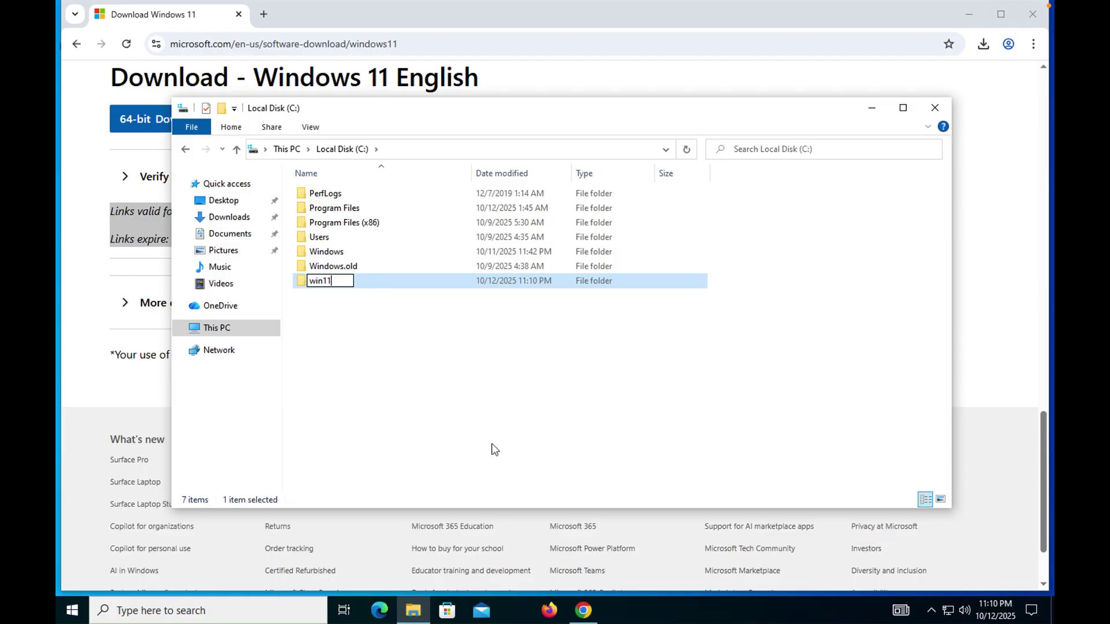
pyautogui.press('Return')
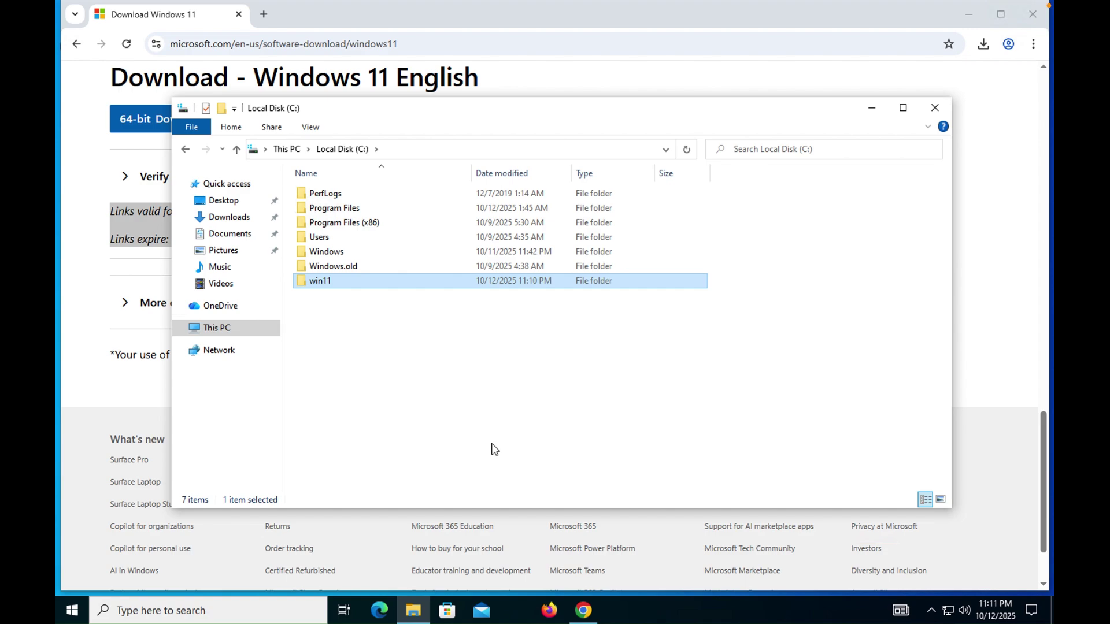
# - Paste the Win11_25H2_English_x64 disc image into the win11 folder and extract its contents there with WinRAR
pyautogui.doubleClick(321, 282)
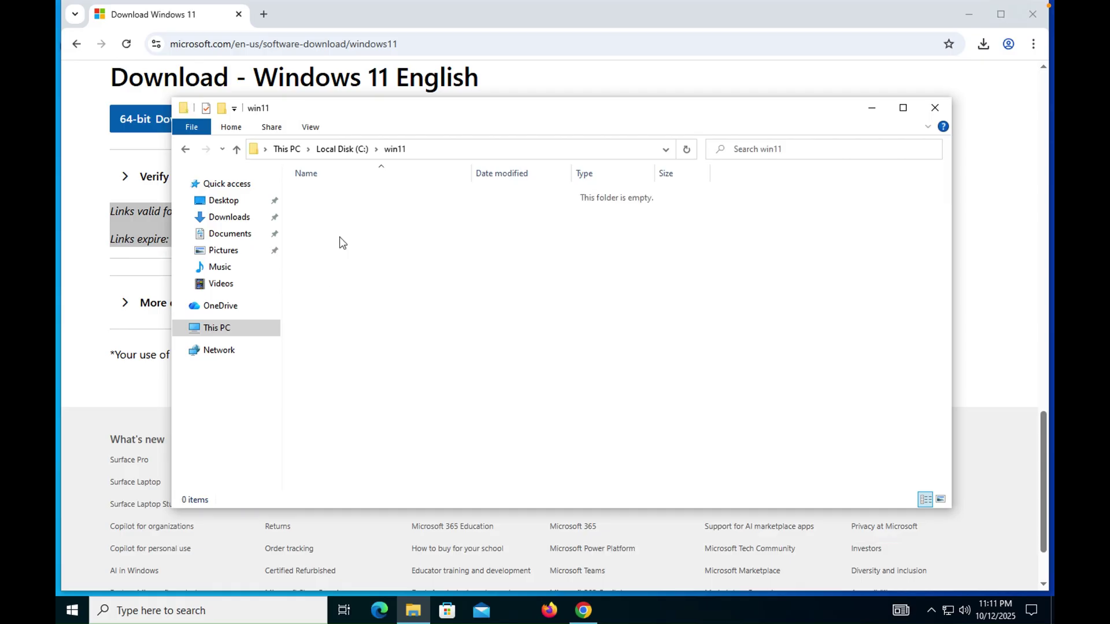
pyautogui.rightClick(391, 234)
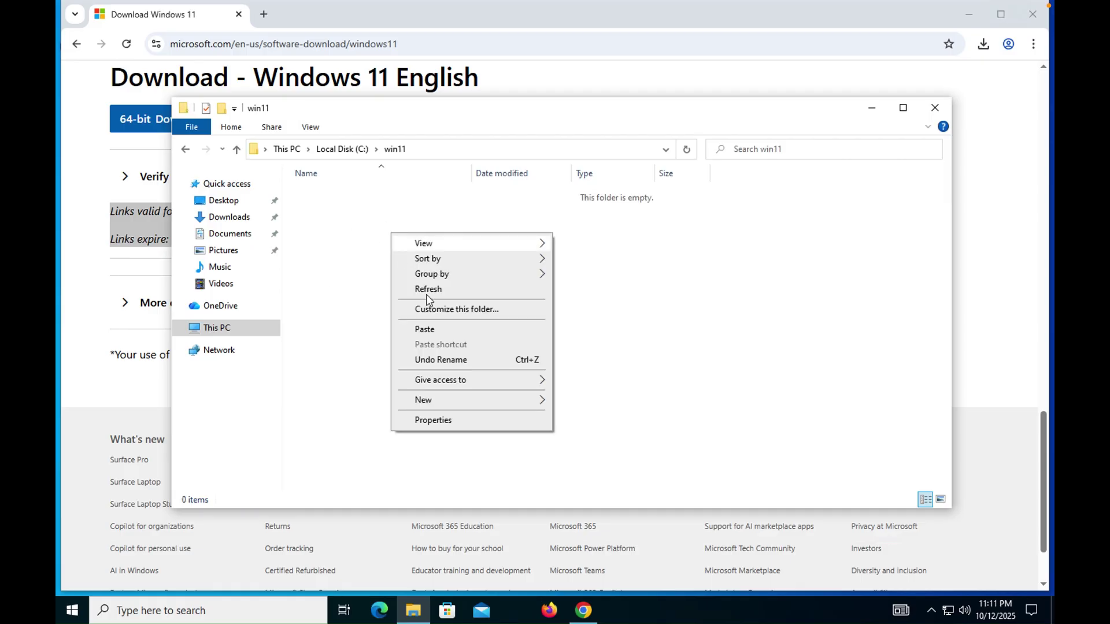
pyautogui.click(438, 327)
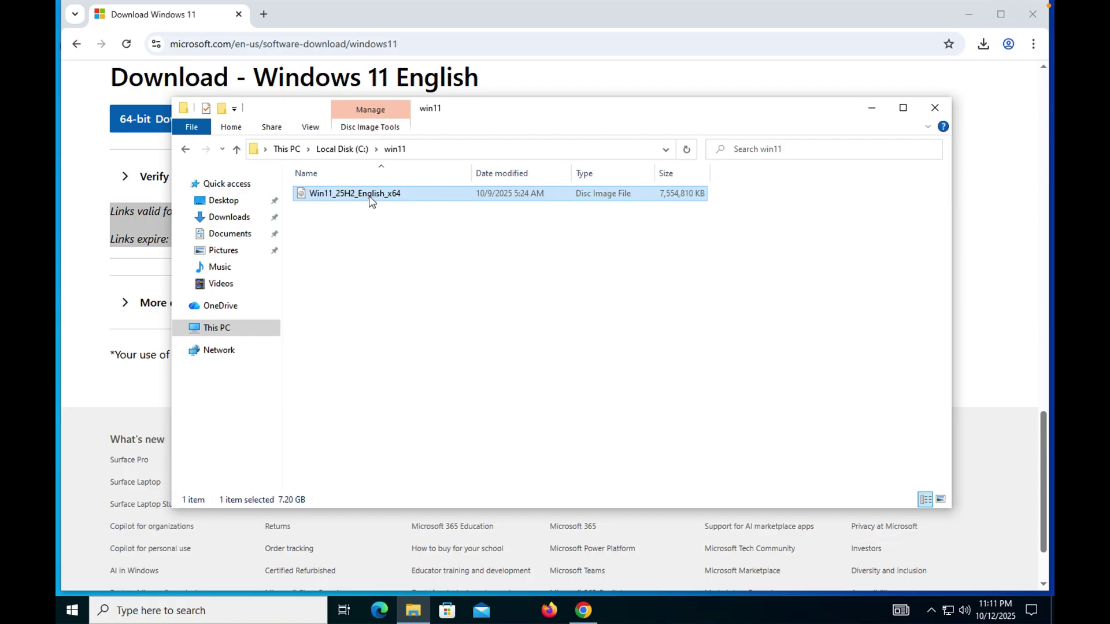
pyautogui.rightClick(369, 196)
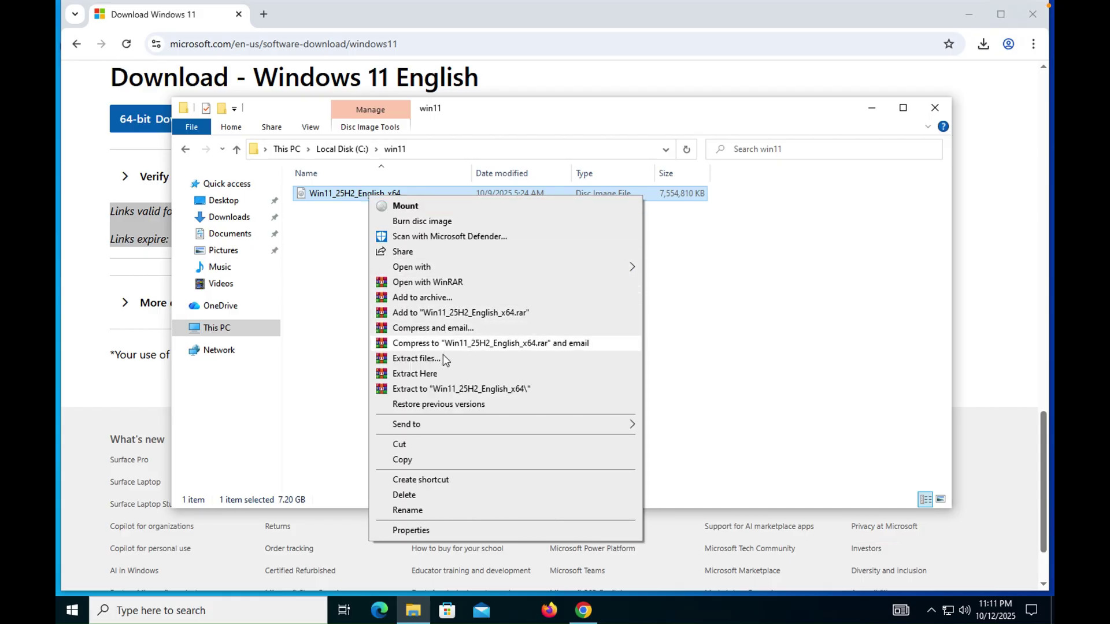
pyautogui.click(440, 373)
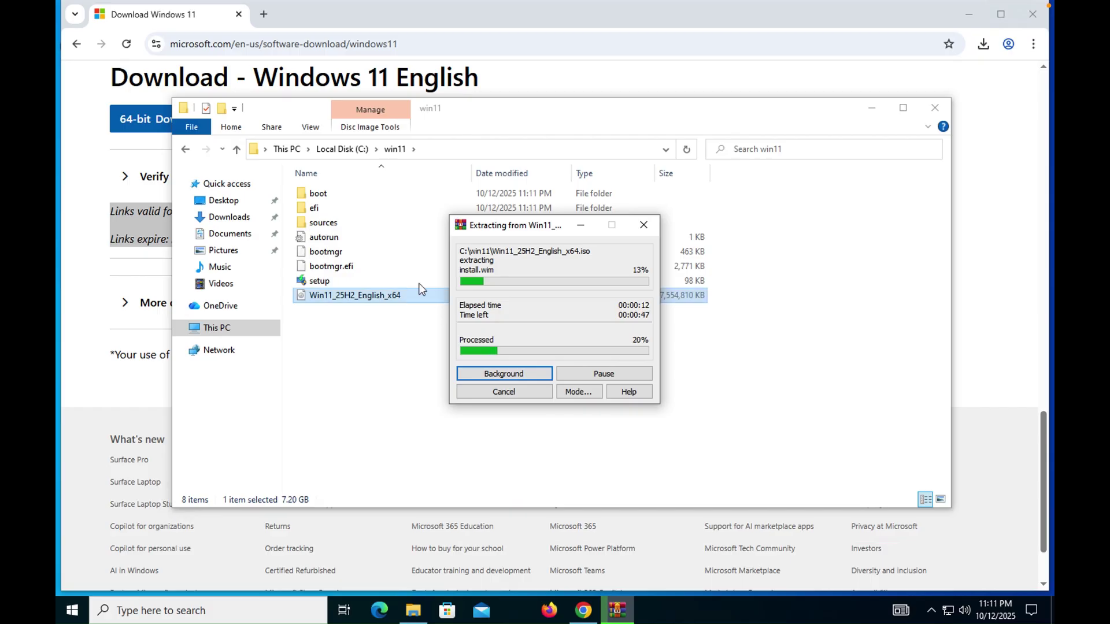
# - Open Command Prompt as administrator and allow it to make changes to the device
pyautogui.click(70, 610)
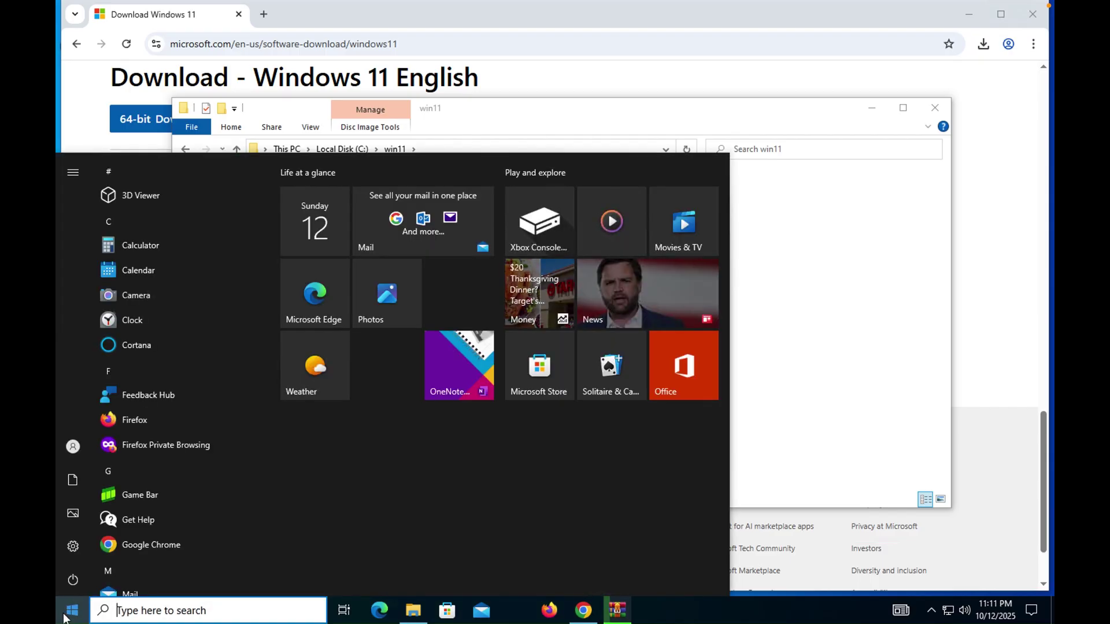
pyautogui.write('cmd')
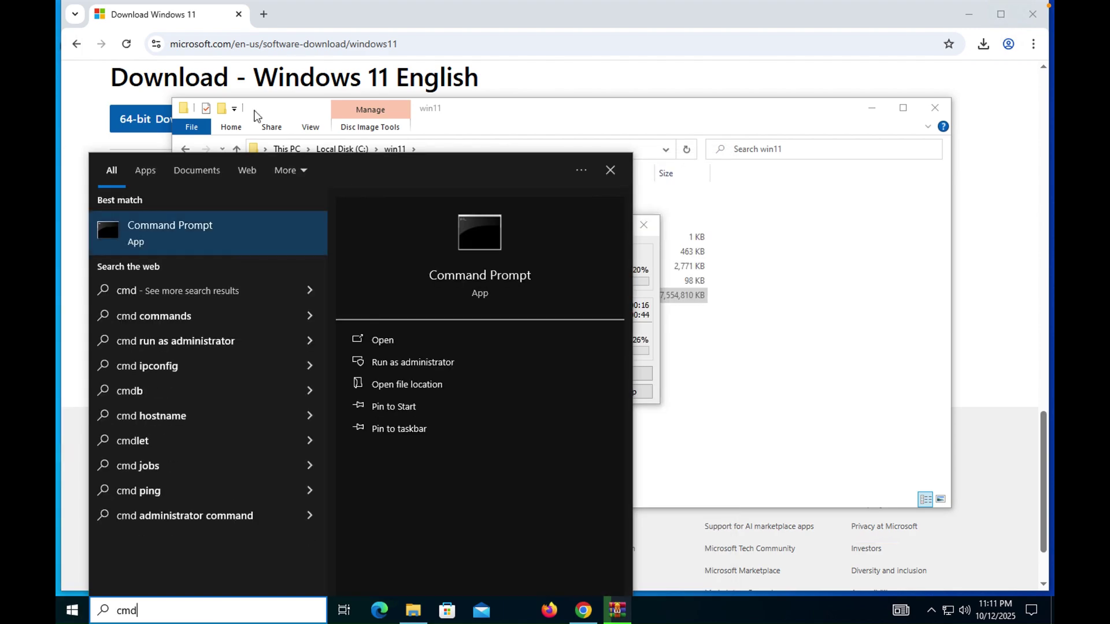
pyautogui.rightClick(224, 233)
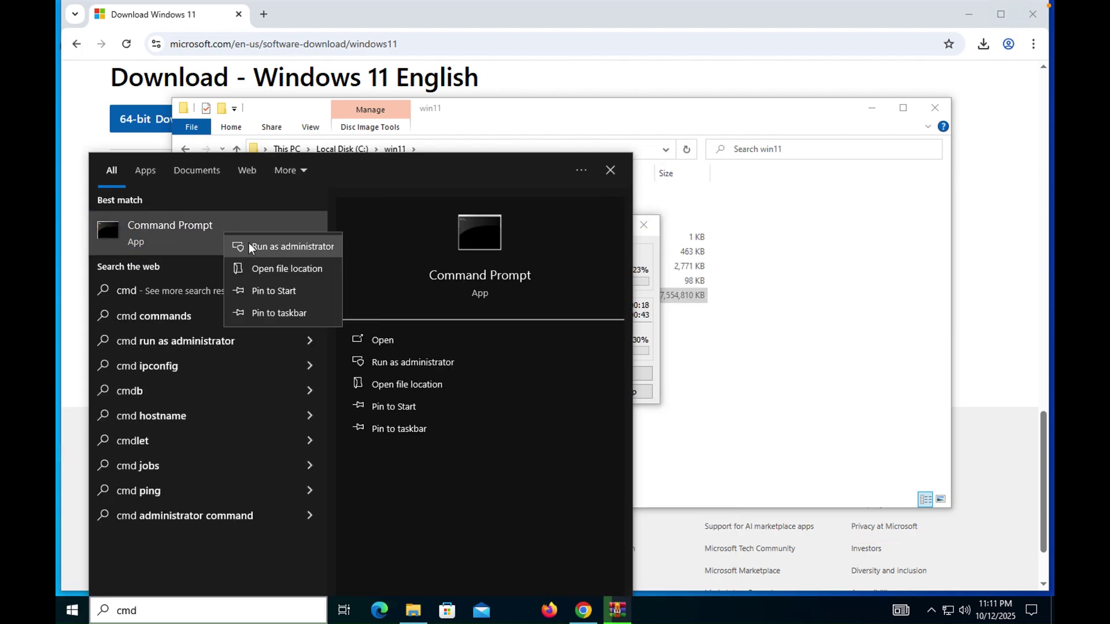
pyautogui.click(248, 242)
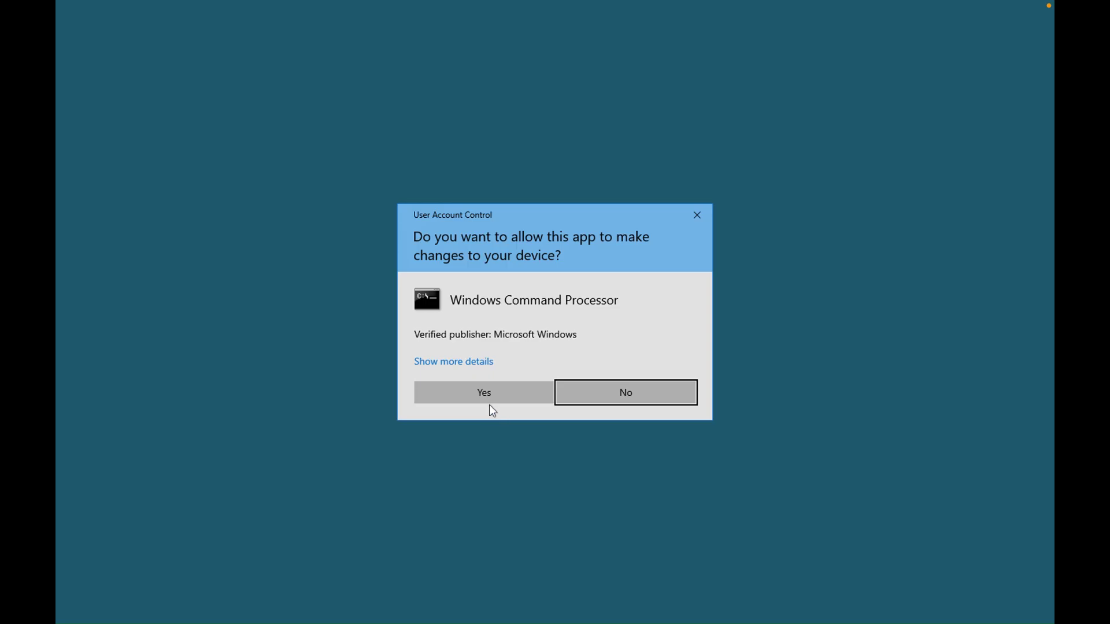
pyautogui.click(489, 398)
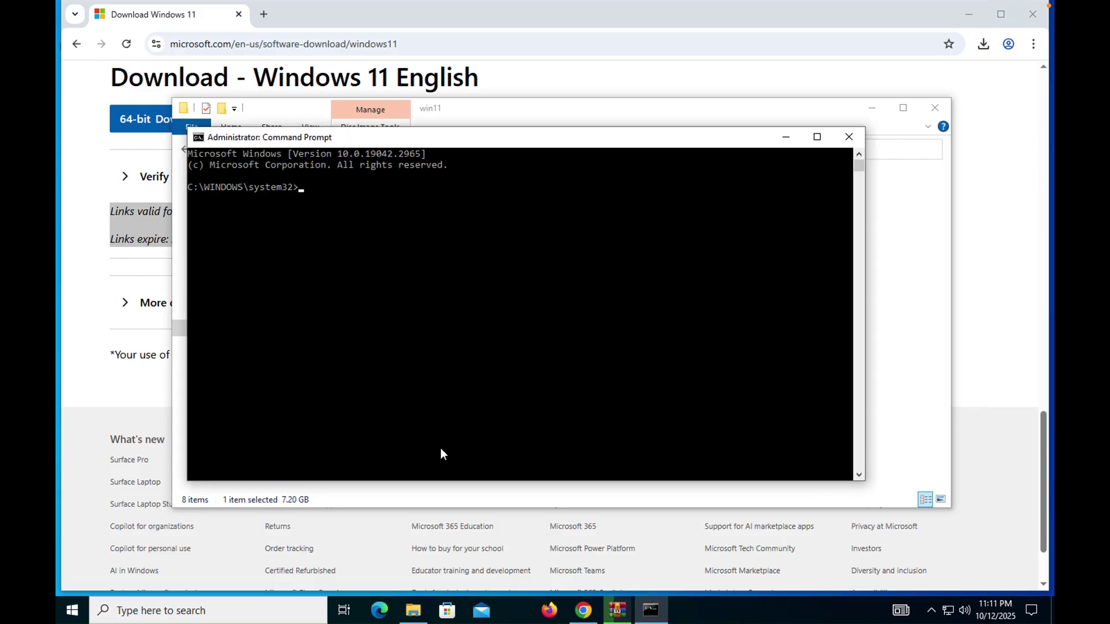
# - Check the progress of the WinRAR extraction and return to the Command Prompt window
pyautogui.click(524, 118)
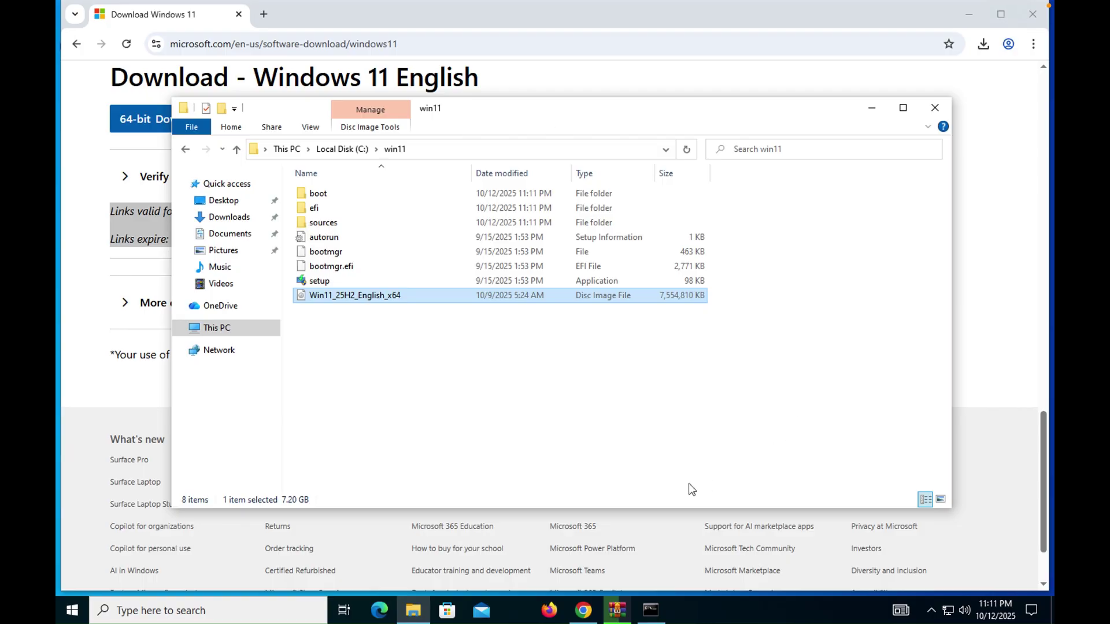
pyautogui.click(622, 612)
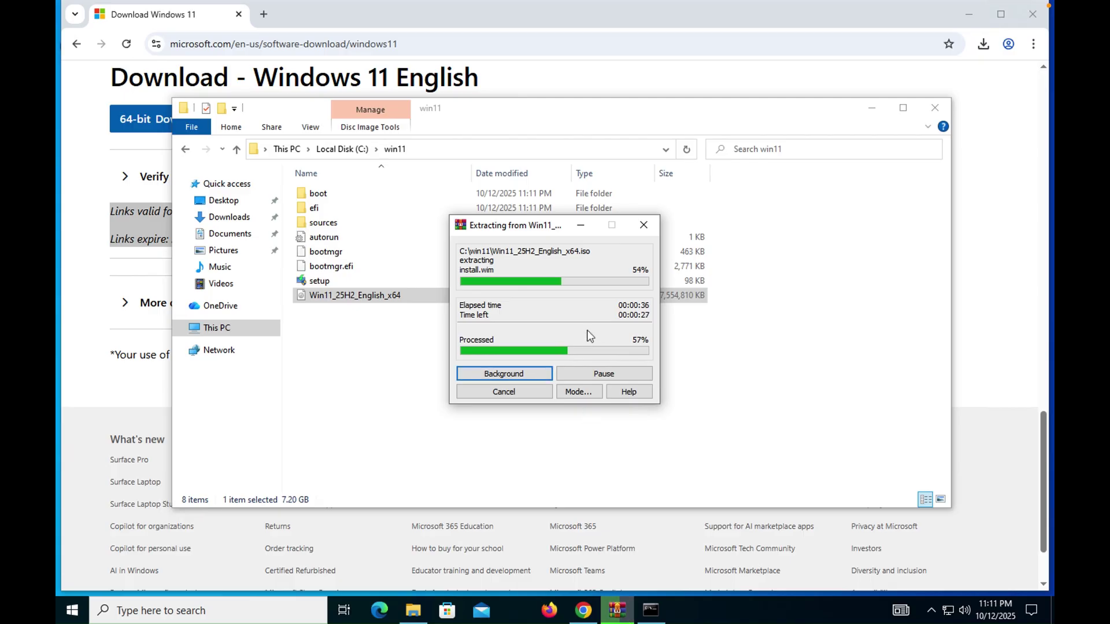
pyautogui.click(651, 610)
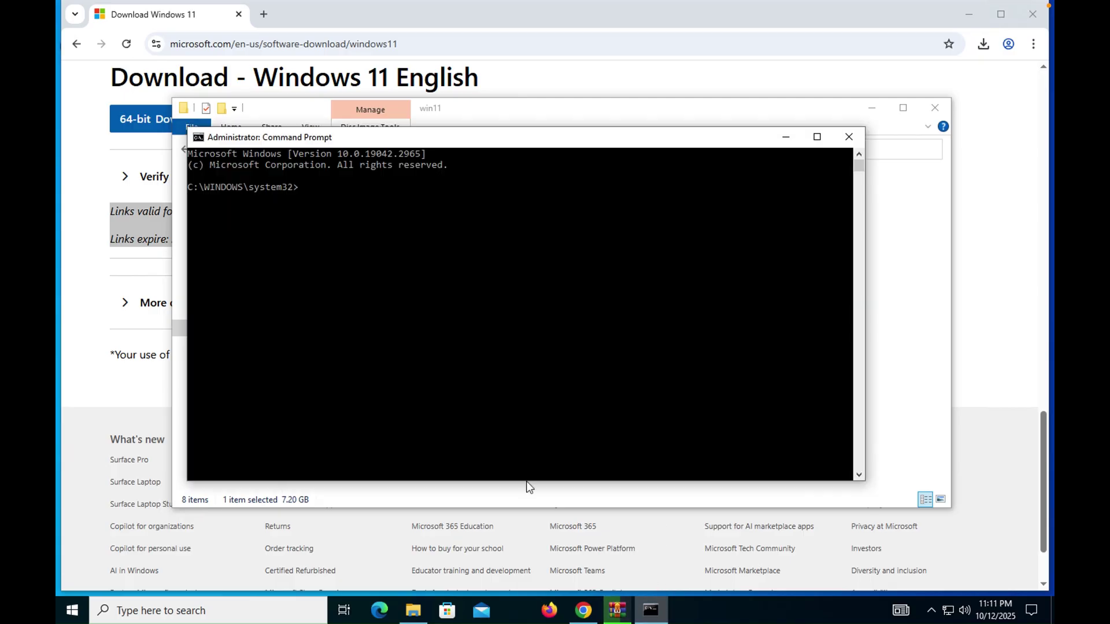
# - Go up two directory levels from system32 to the root of C: and list its contents
pyautogui.write('cd ..')
pyautogui.press('Return')
pyautogui.write('cd ..')
pyautogui.press('Return')
pyautogui.write('dir')
pyautogui.press('Return')
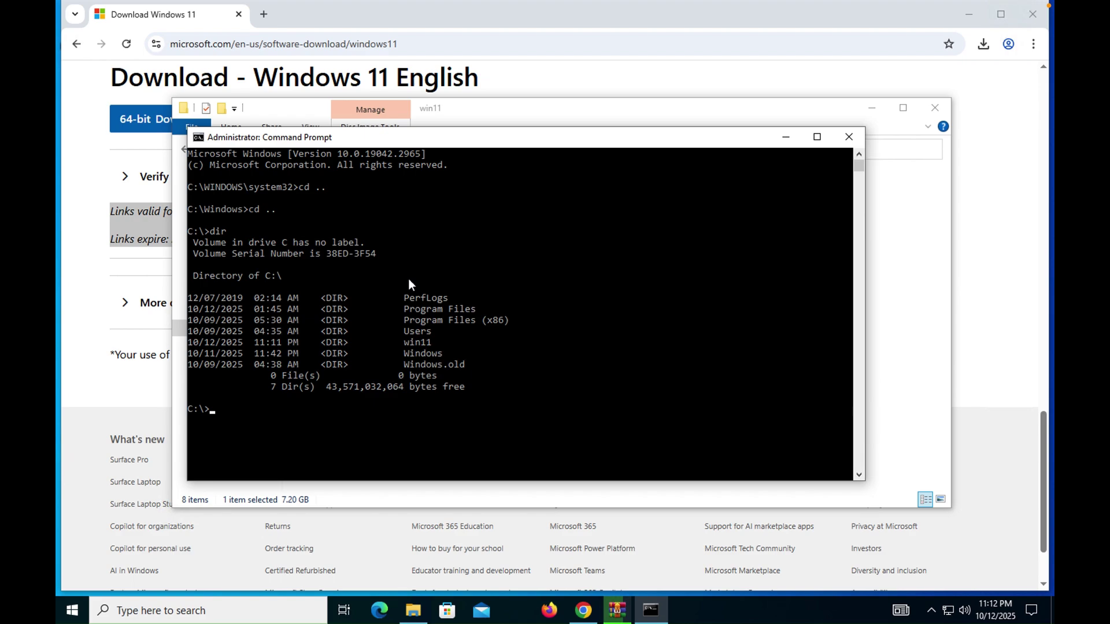
# - Change to the win11 directory once the extraction has finished and list its contents
pyautogui.write('dir win')
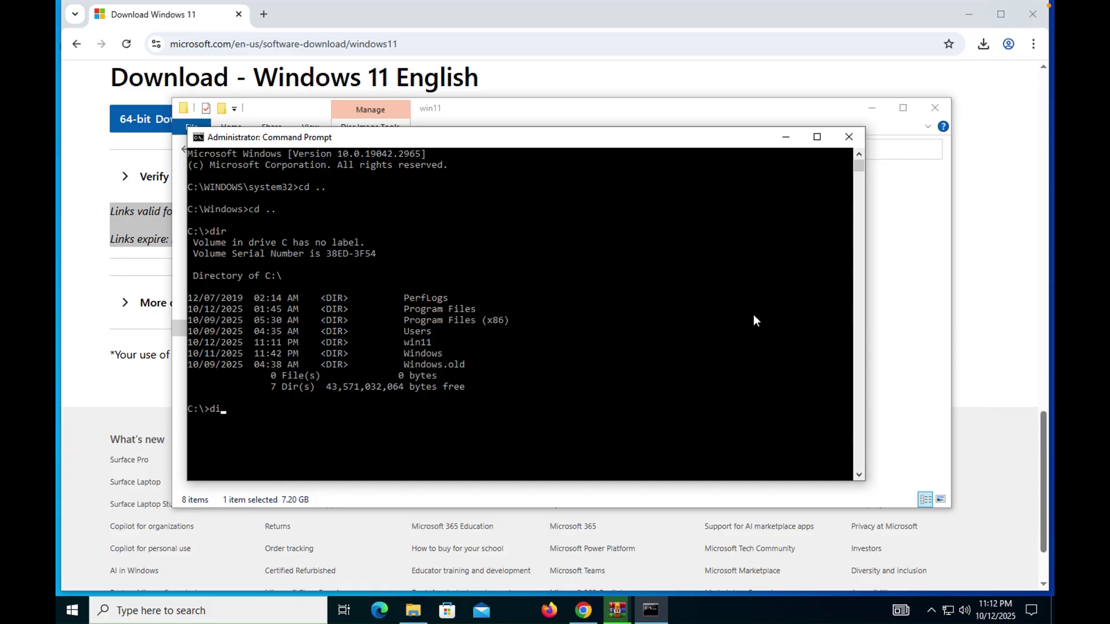
pyautogui.write('cd win11')
pyautogui.click(616, 610)
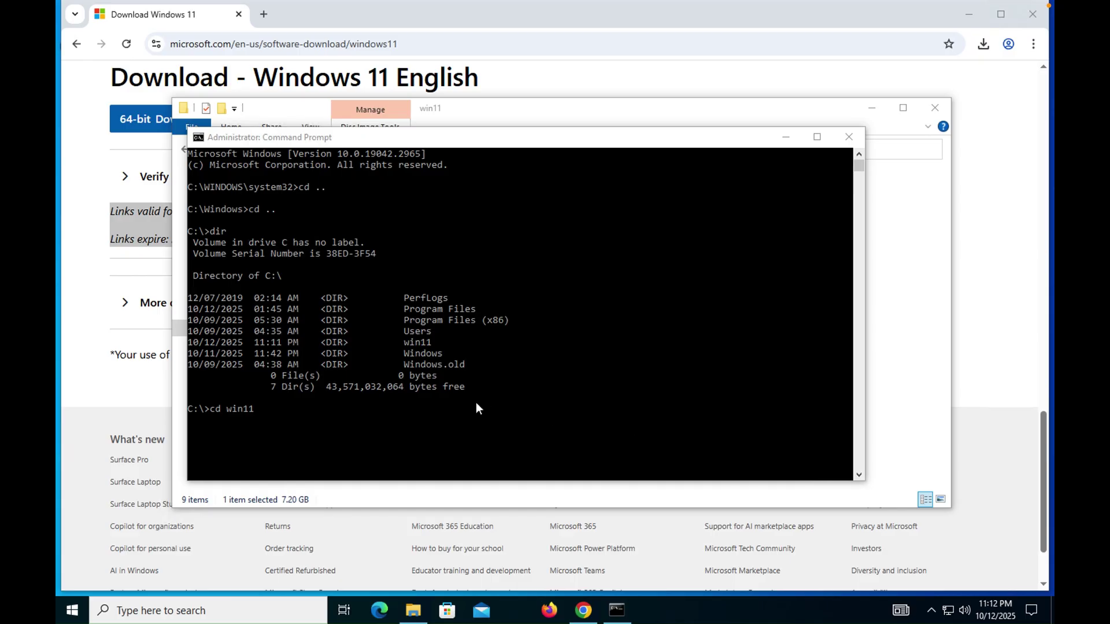
pyautogui.click(422, 434)
pyautogui.click(452, 413)
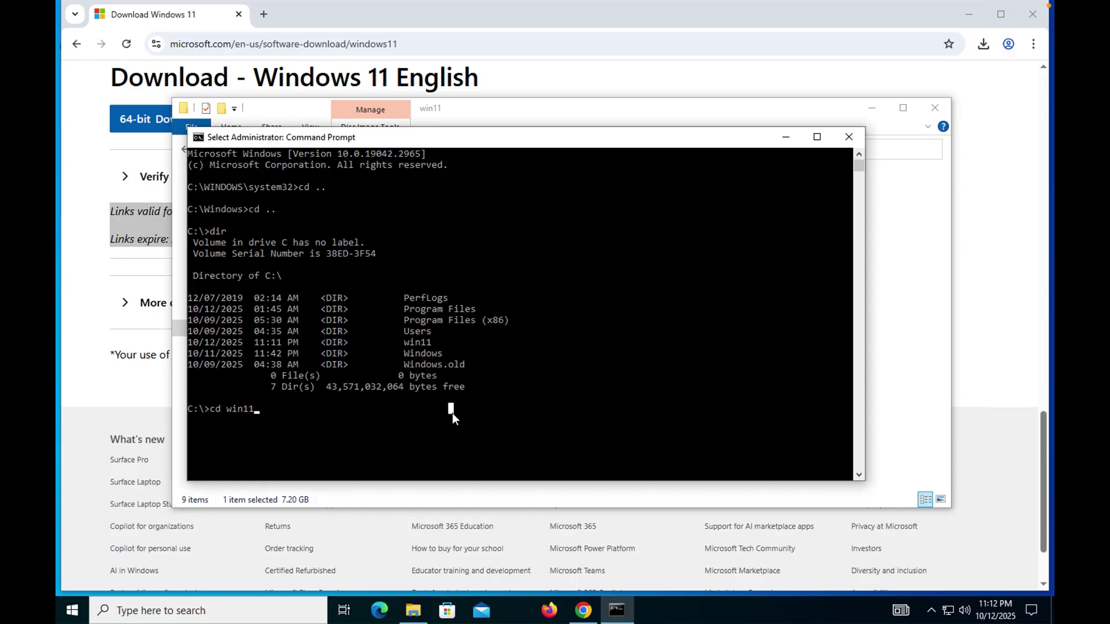
pyautogui.press('Escape')
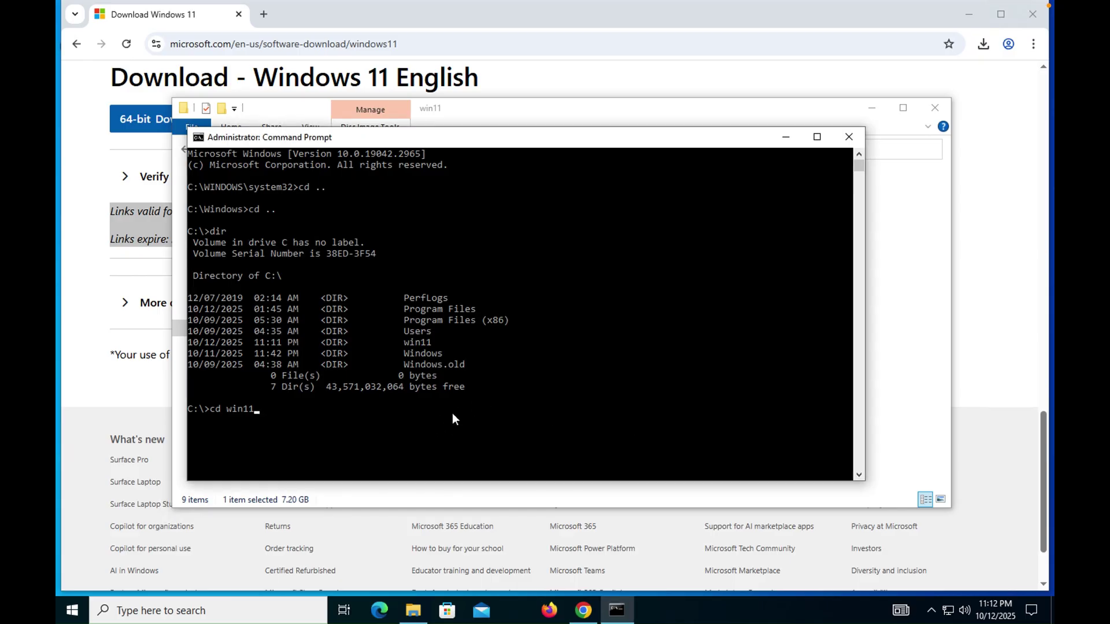
pyautogui.click(439, 417)
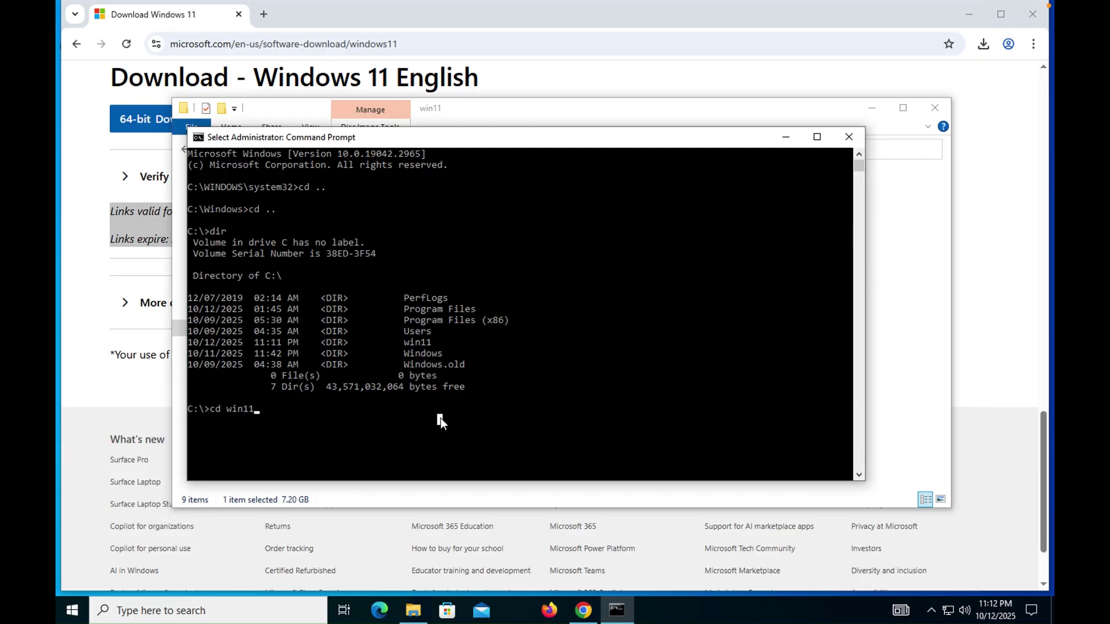
pyautogui.press('Escape')
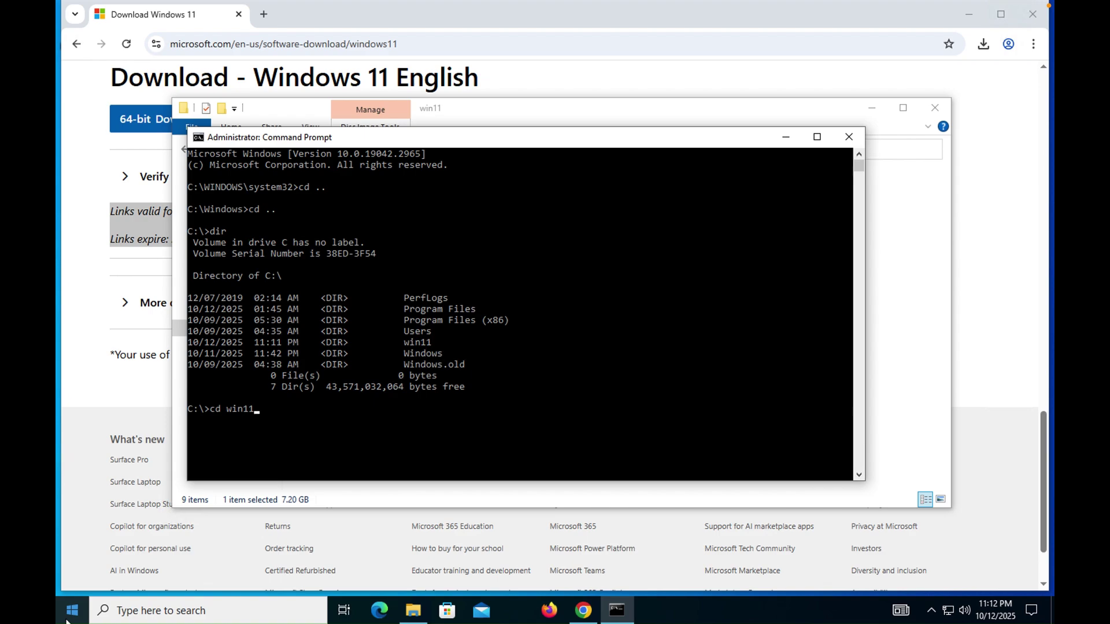
pyautogui.click(293, 417)
pyautogui.click(355, 416)
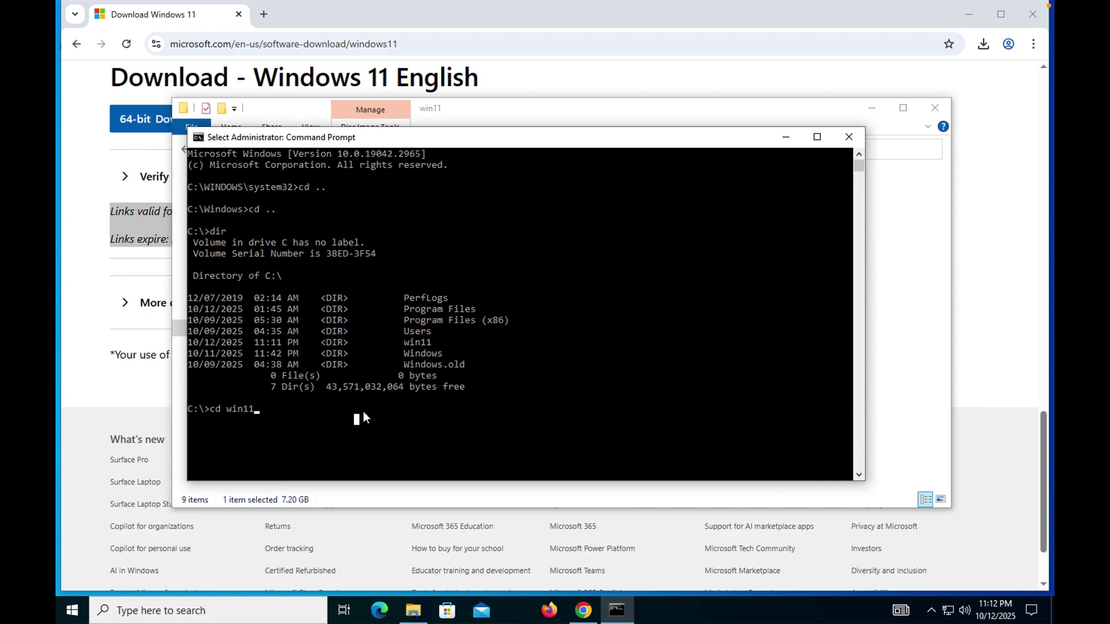
pyautogui.press('Escape')
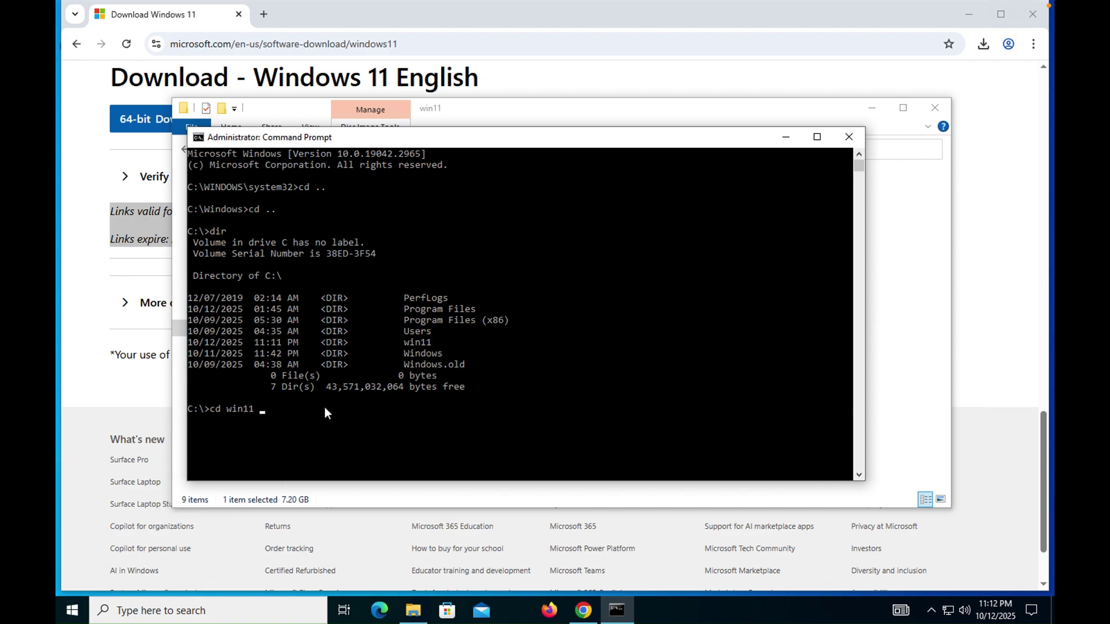
pyautogui.press('BackSpace')
pyautogui.press('BackSpace')
pyautogui.press('BackSpace')
pyautogui.write('1')
pyautogui.press('Return')
pyautogui.write('dir')
pyautogui.press('Return')
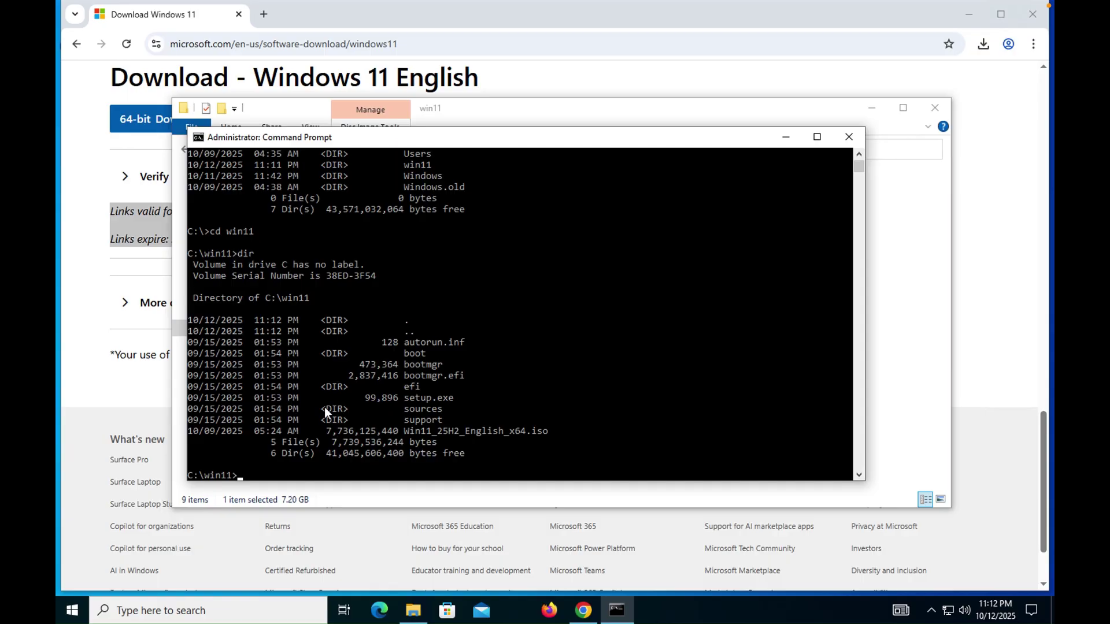
# - Launch the installer with setup.exe /product server and open the options for how Setup downloads updates
pyautogui.write('setup.exe /product server')
pyautogui.press('Return')
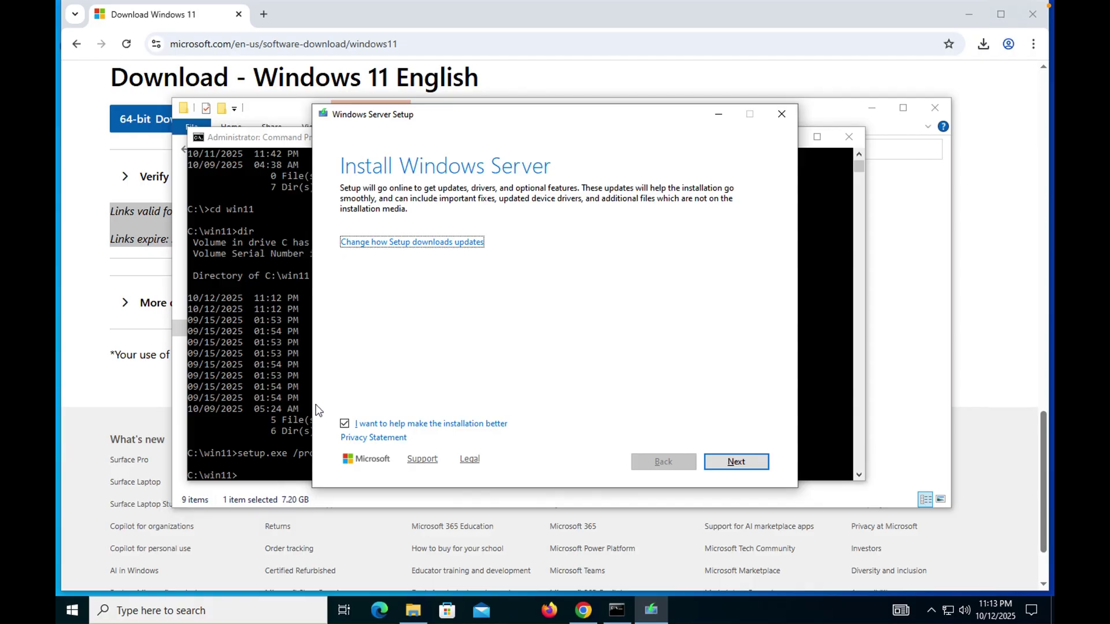
pyautogui.click(434, 244)
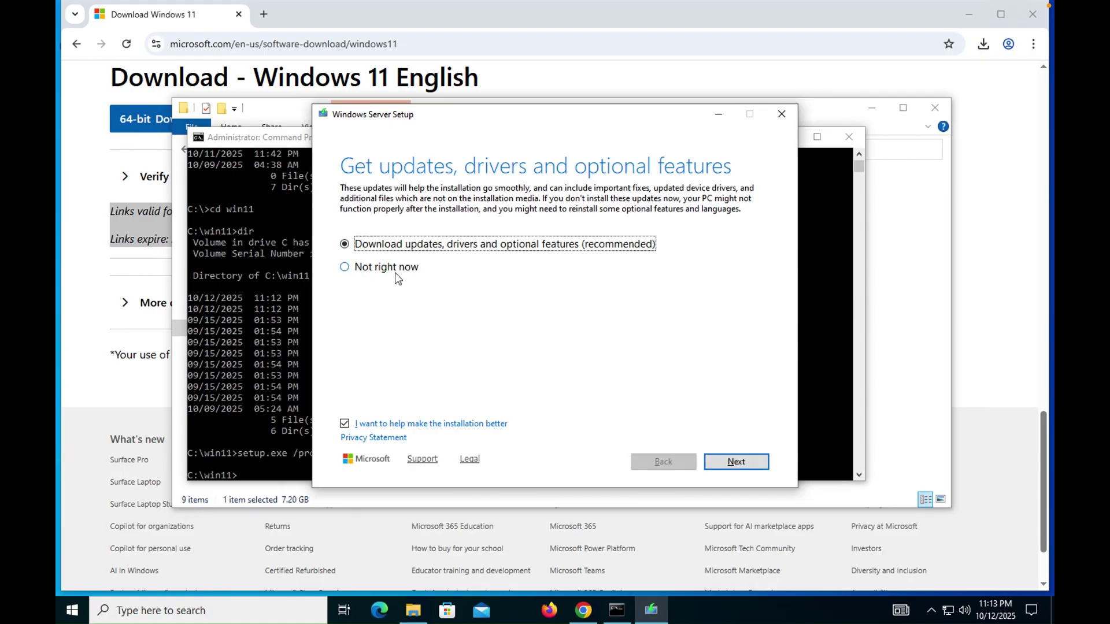
pyautogui.click(62, 617)
pyautogui.write('windo')
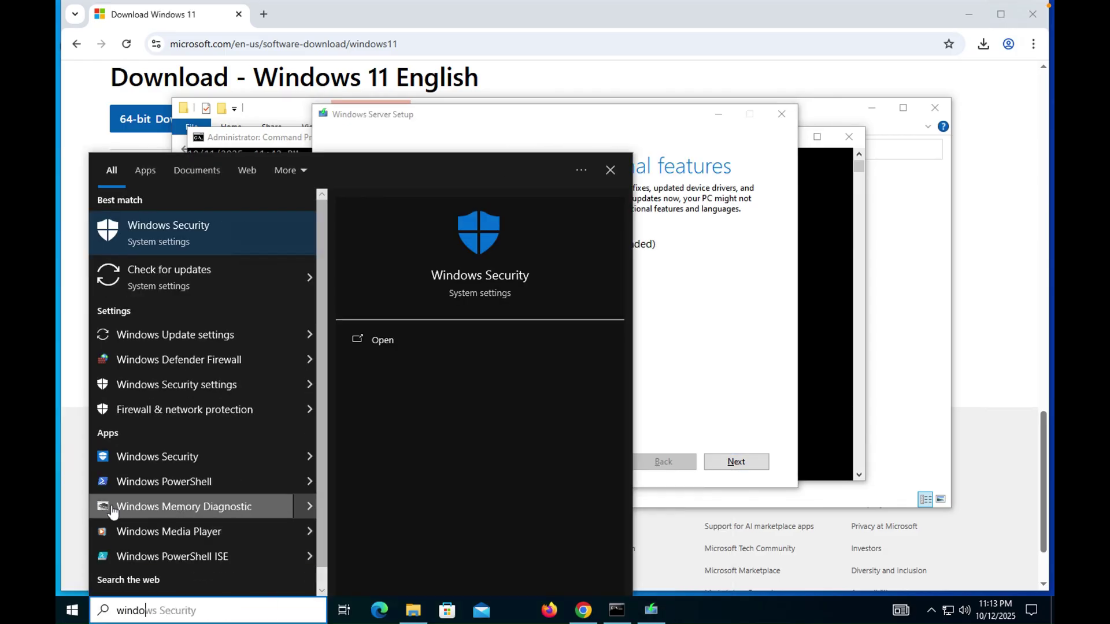
pyautogui.press('BackSpace')
pyautogui.press('BackSpace')
pyautogui.press('BackSpace')
pyautogui.press('BackSpace')
pyautogui.press('BackSpace')
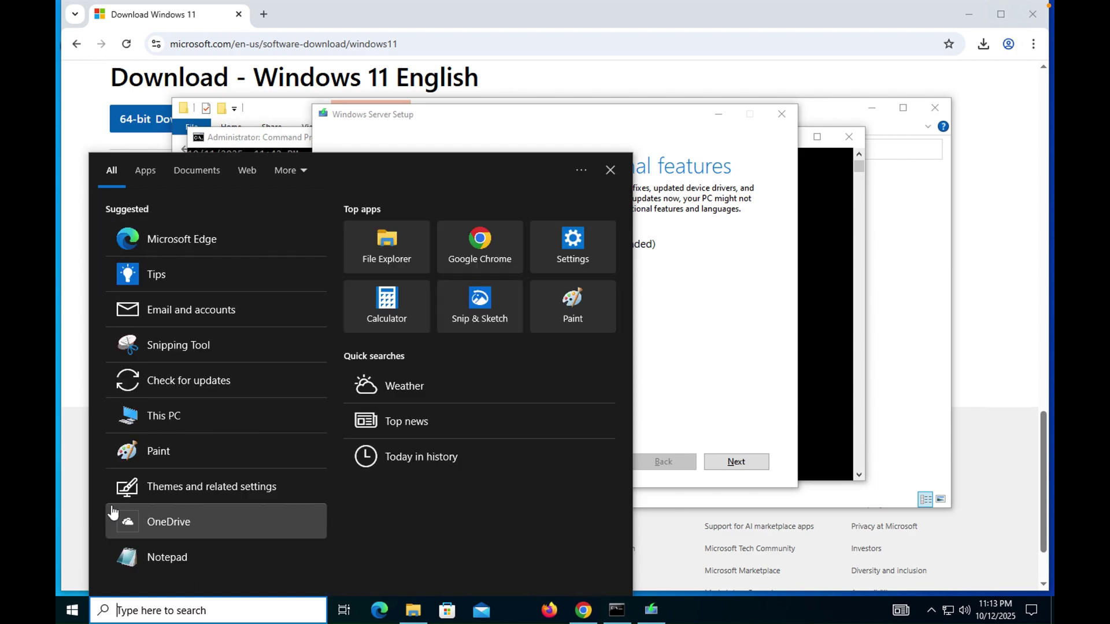
pyautogui.write('act')
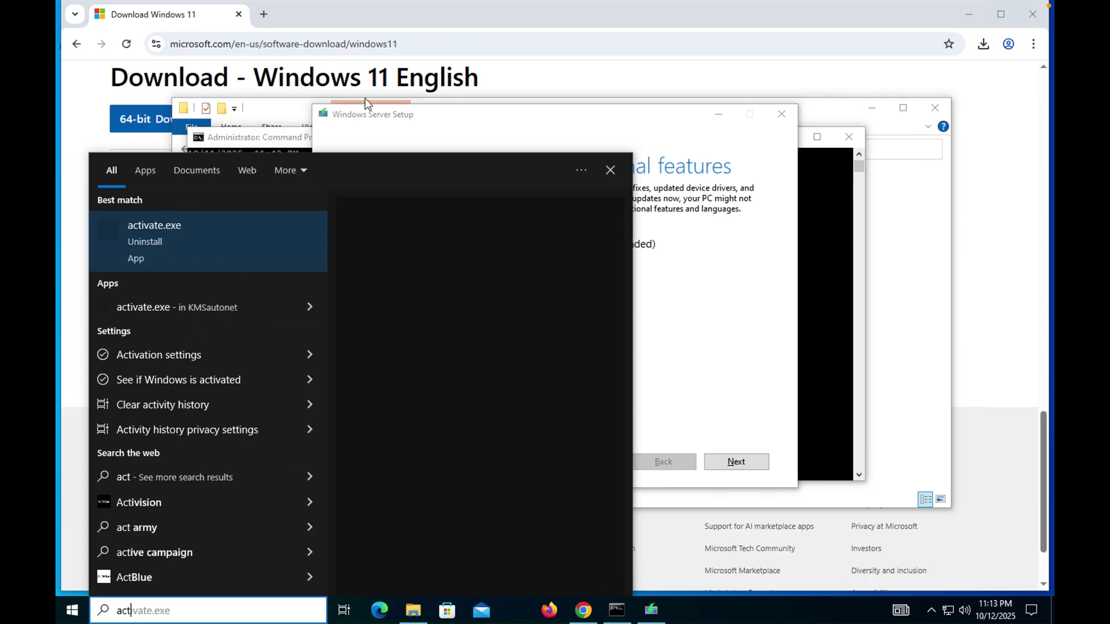
pyautogui.click(405, 7)
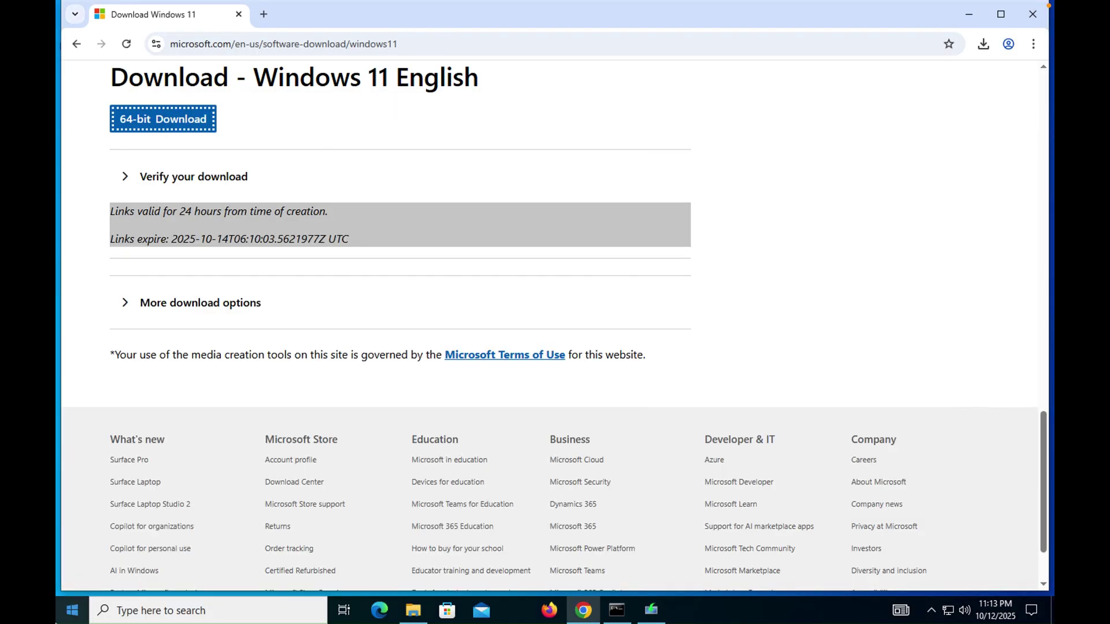
pyautogui.press('super')
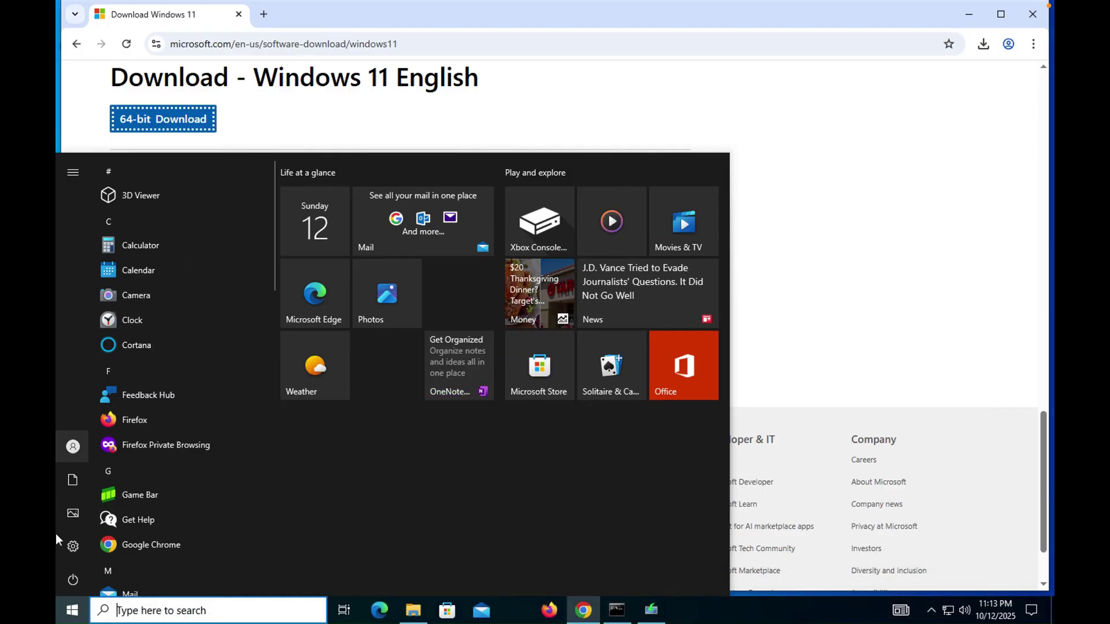
pyautogui.click(71, 611)
pyautogui.click(71, 612)
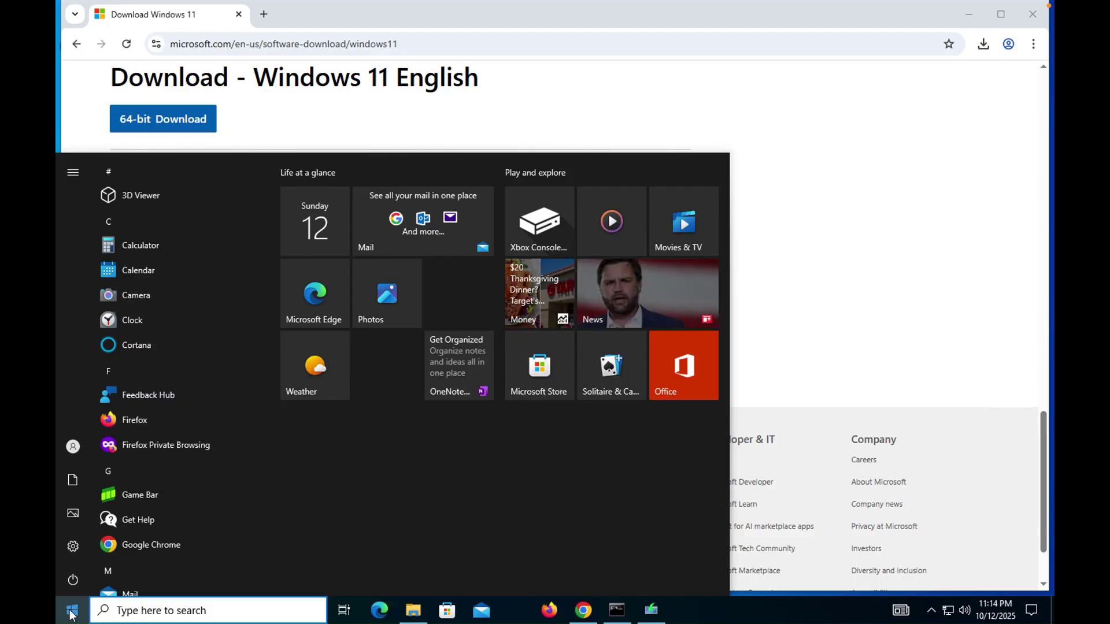
pyautogui.click(149, 606)
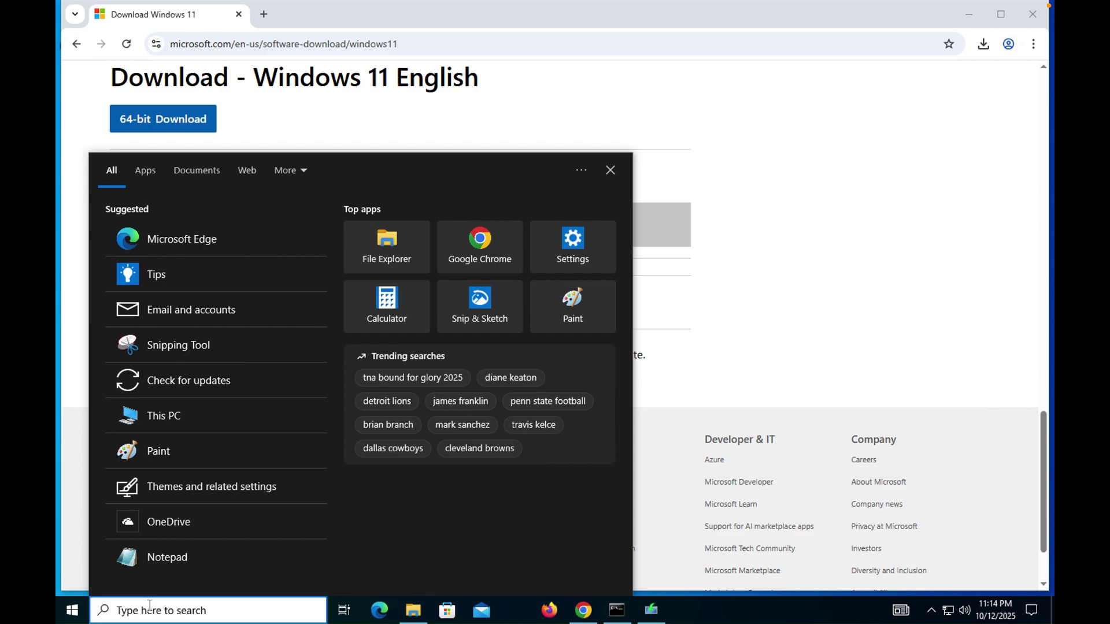
pyautogui.click(70, 532)
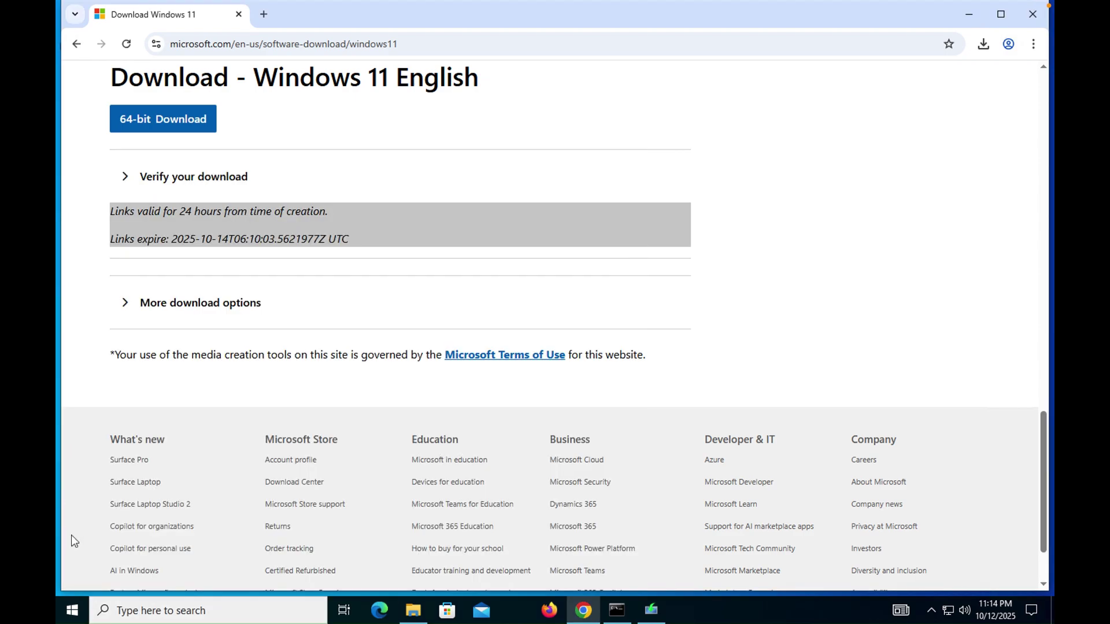
# - Look up the Activation settings in Windows, examine the installed edition and activation status, and close Settings
pyautogui.click(143, 606)
pyautogui.write('a')
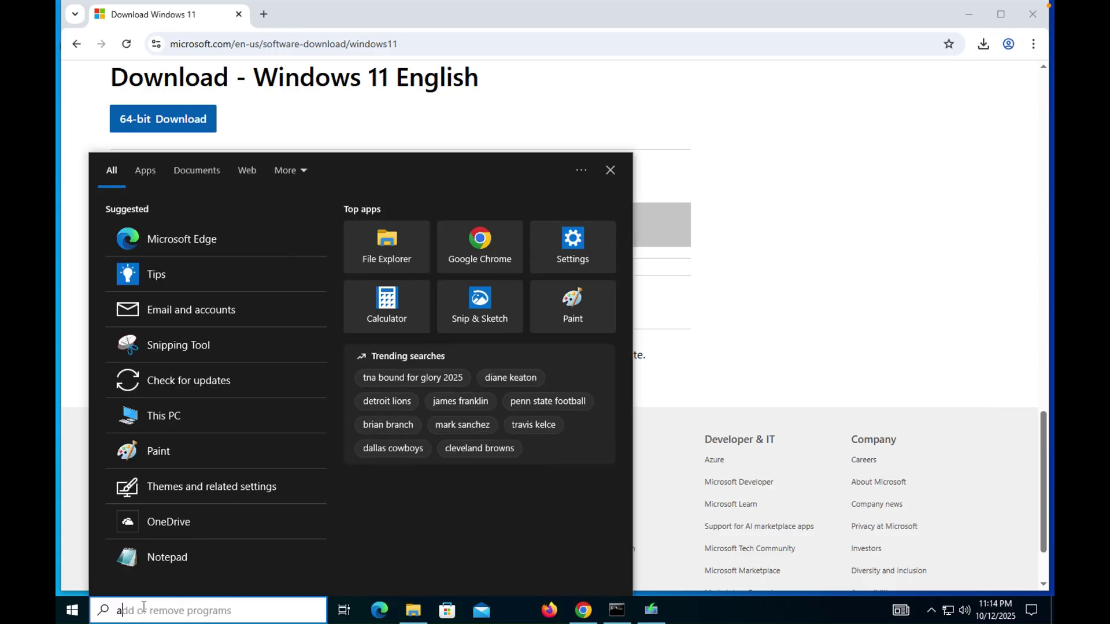
pyautogui.write('a')
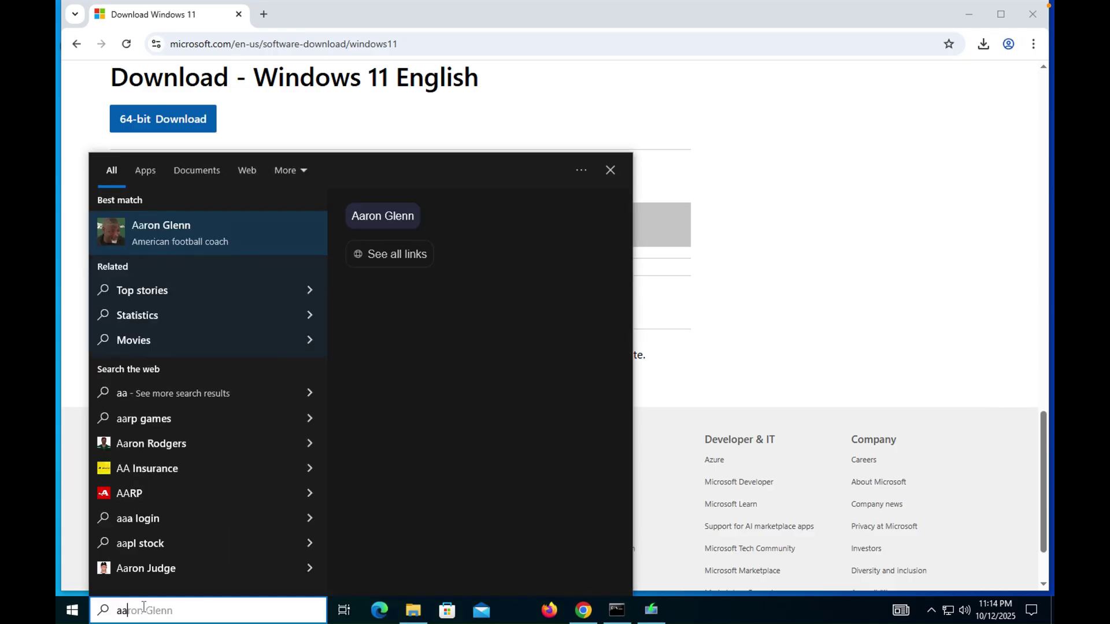
pyautogui.press('BackSpace')
pyautogui.write('cti')
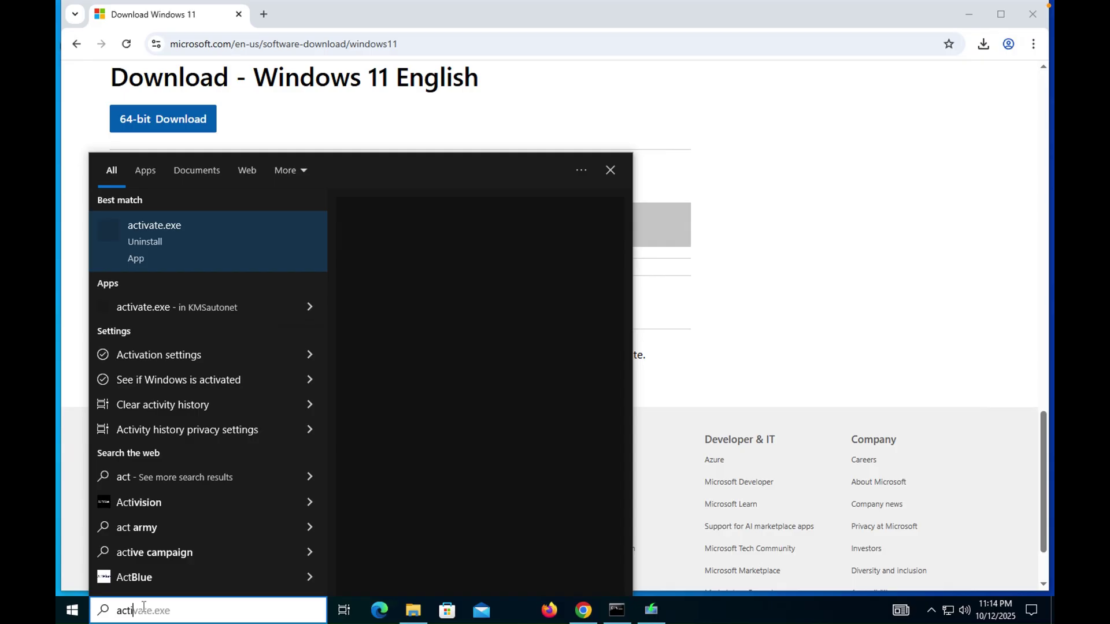
pyautogui.click(178, 355)
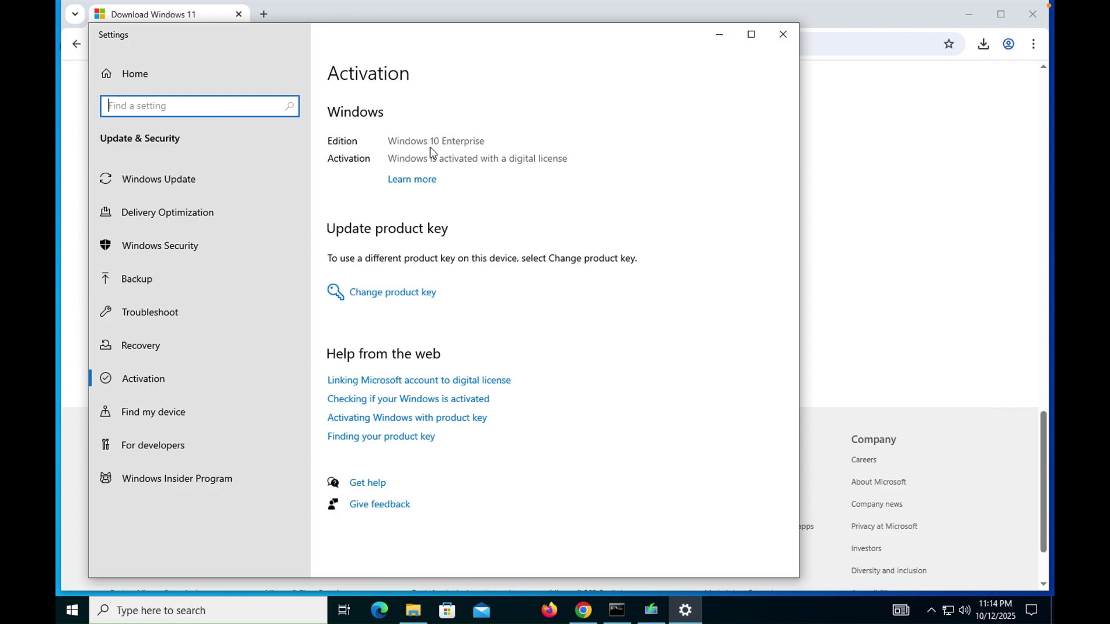
pyautogui.click(783, 35)
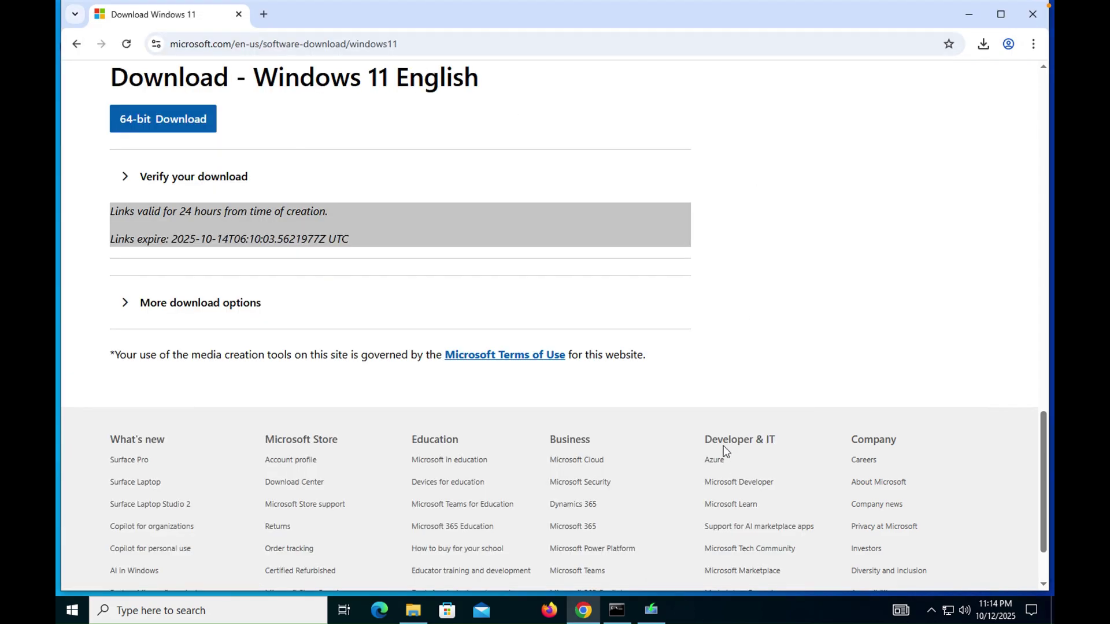
# - Return to Windows Server Setup and choose Not right now for updates, drivers and optional features
pyautogui.click(653, 610)
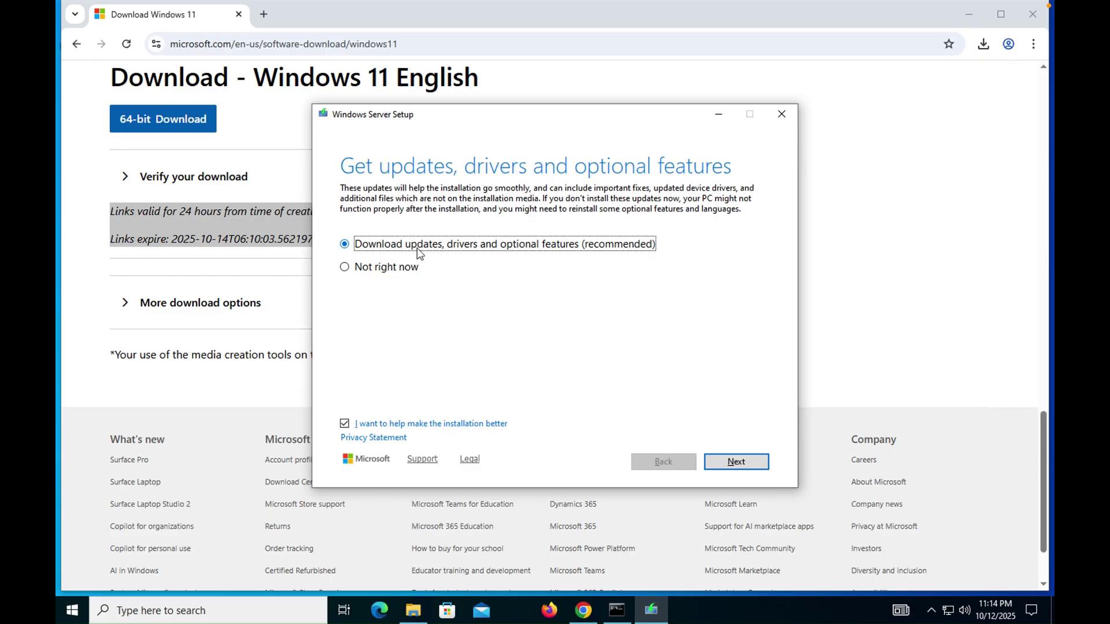
pyautogui.click(386, 272)
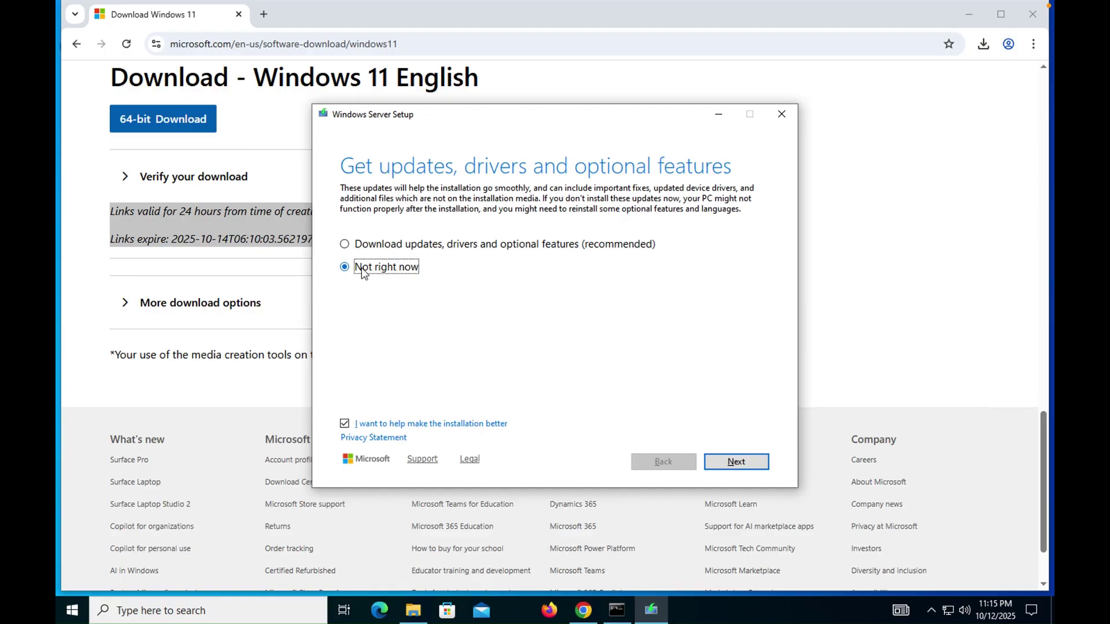
# - Accept the license terms in Windows Server Setup and start the installation with Keep files, settings, and apps selected
pyautogui.click(740, 463)
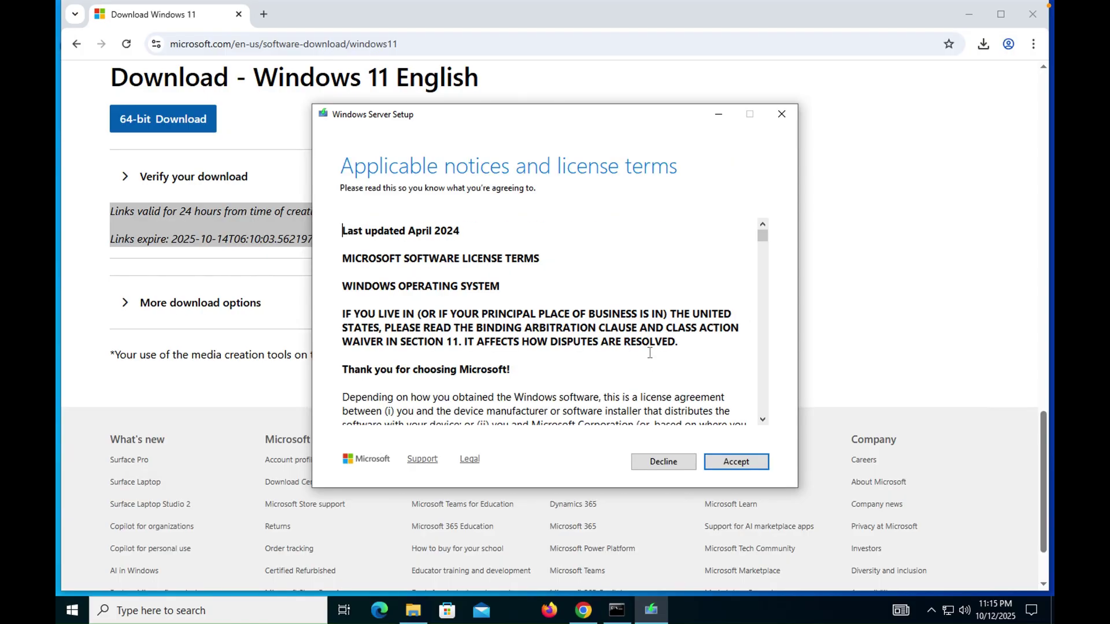
pyautogui.click(746, 464)
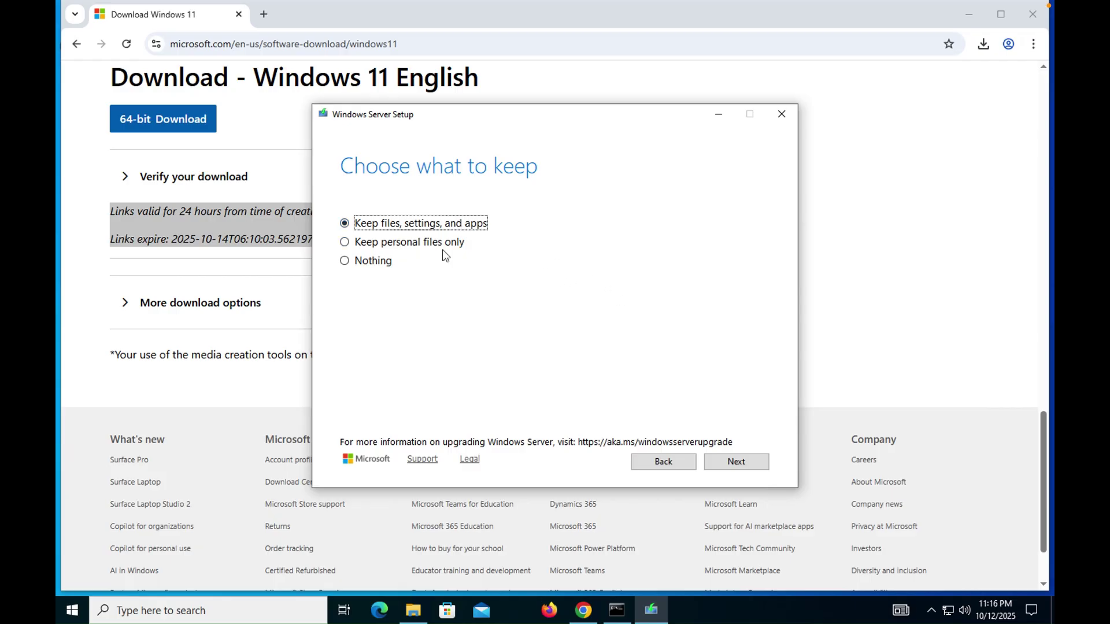
pyautogui.click(727, 461)
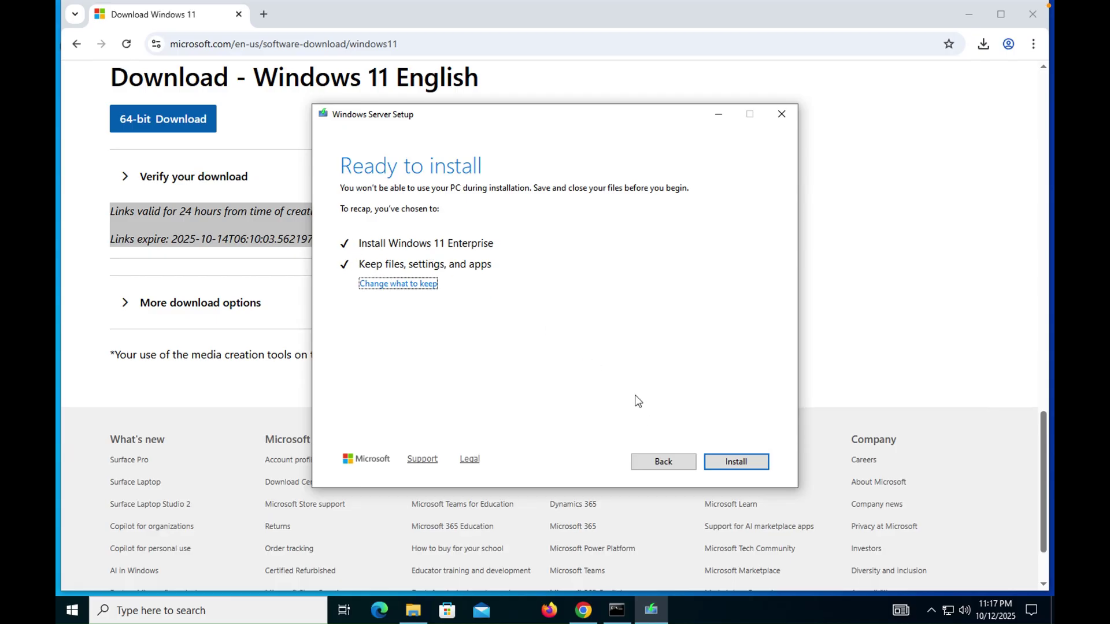
pyautogui.click(735, 461)
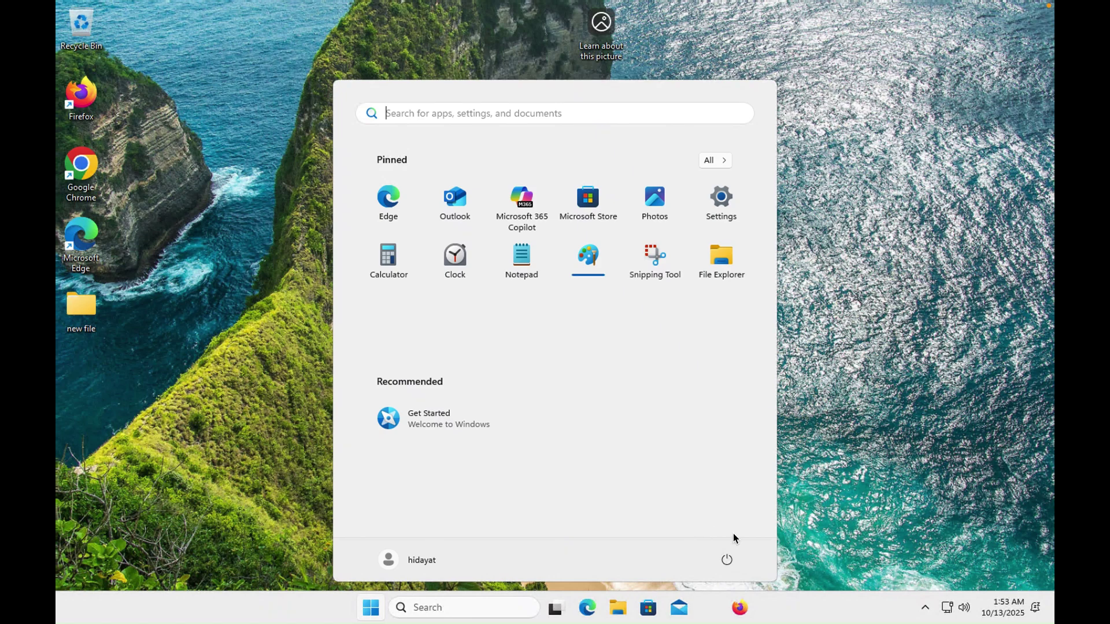
# - Look up the Activation settings on the upgraded system, examine the Windows edition and activation state details, and close Settings
pyautogui.click(375, 608)
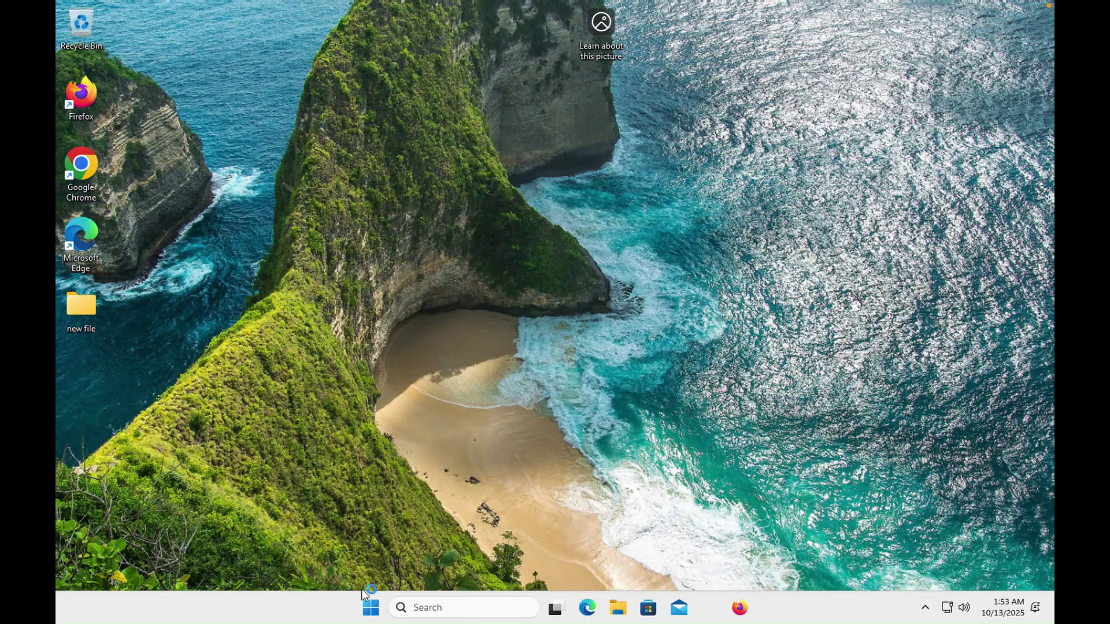
pyautogui.click(372, 608)
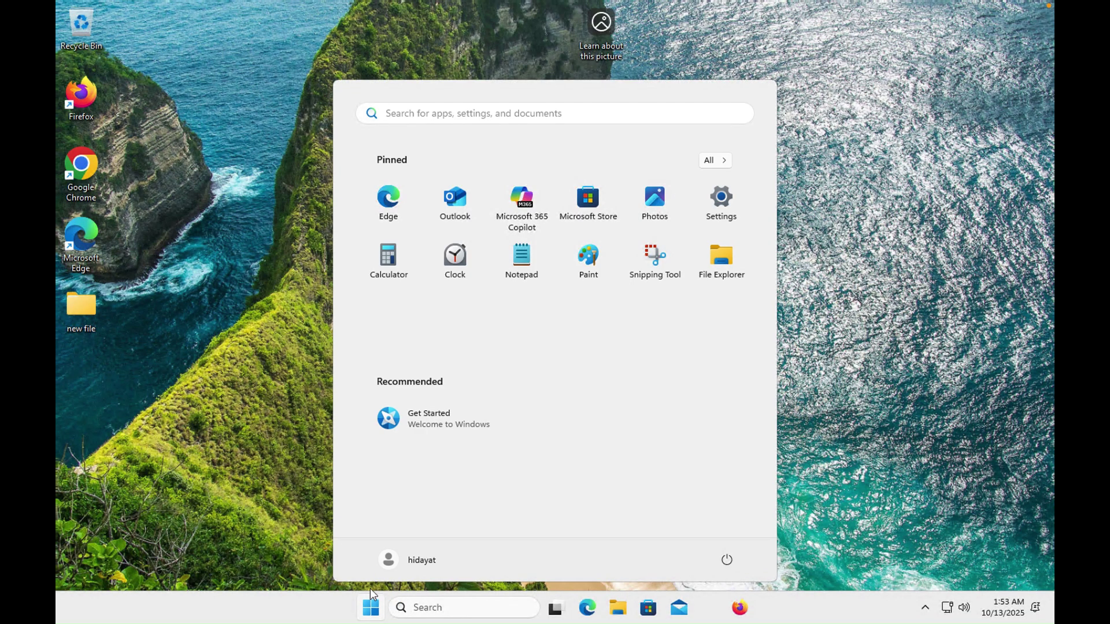
pyautogui.write('tiv')
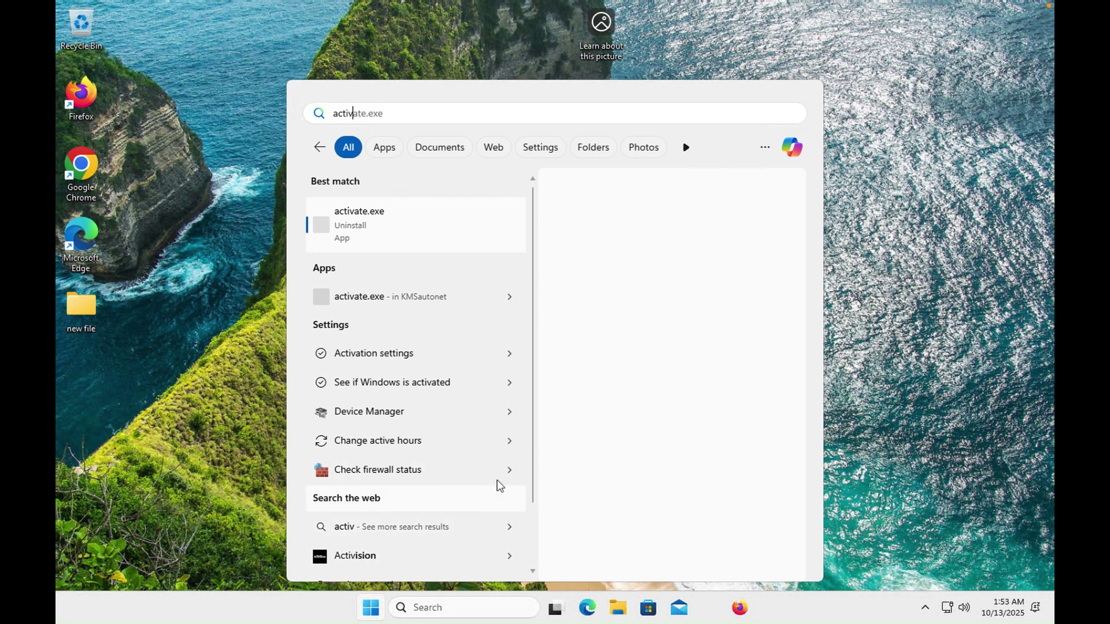
pyautogui.click(439, 350)
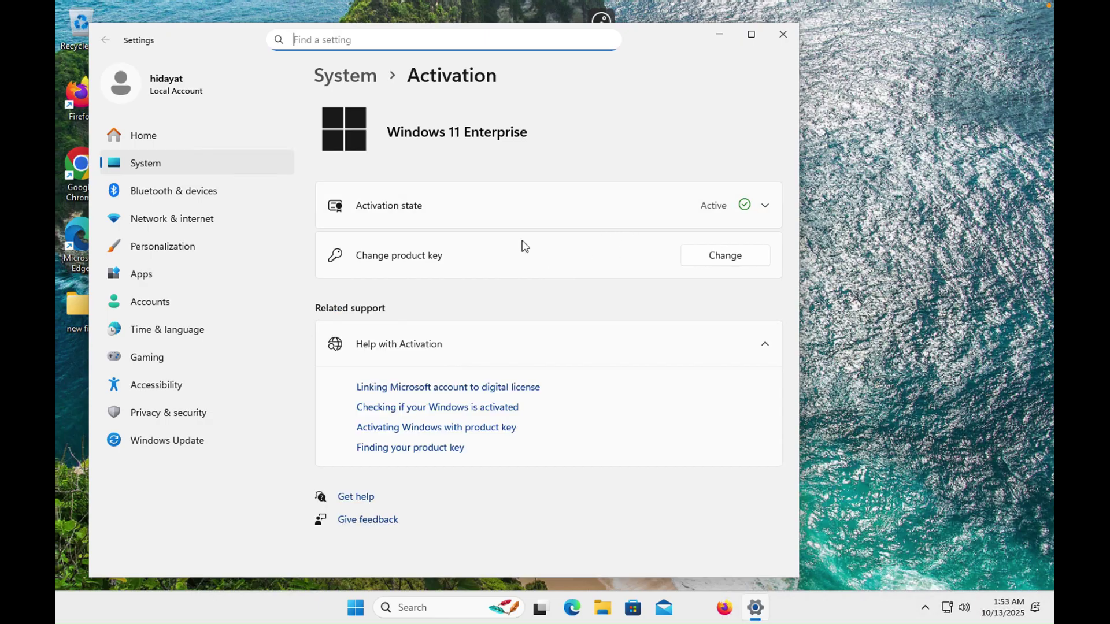
pyautogui.click(764, 208)
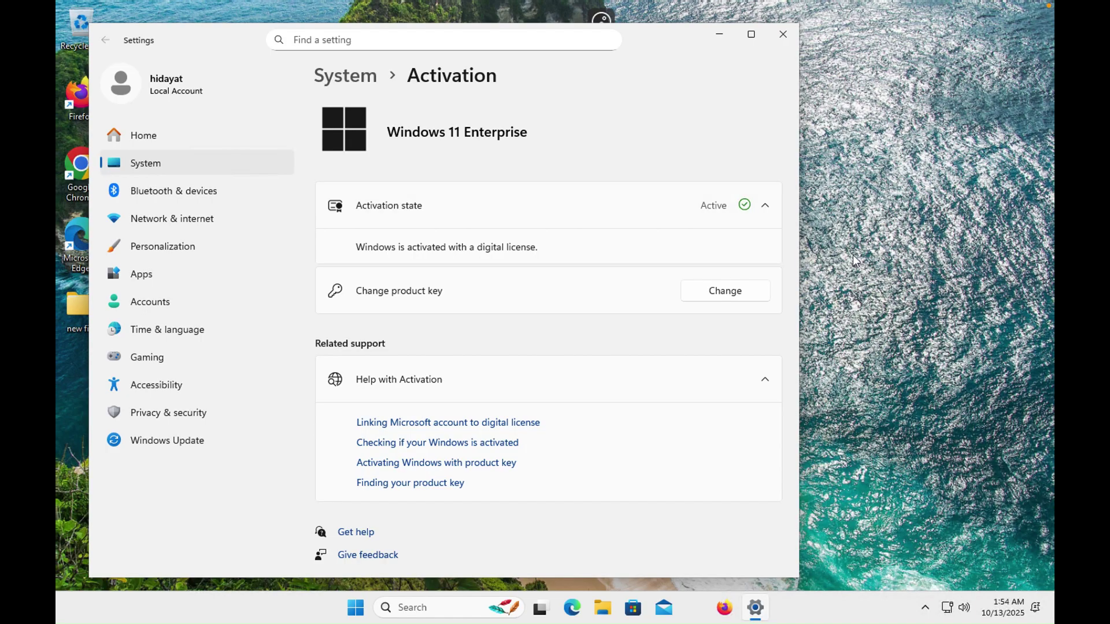
pyautogui.click(781, 34)
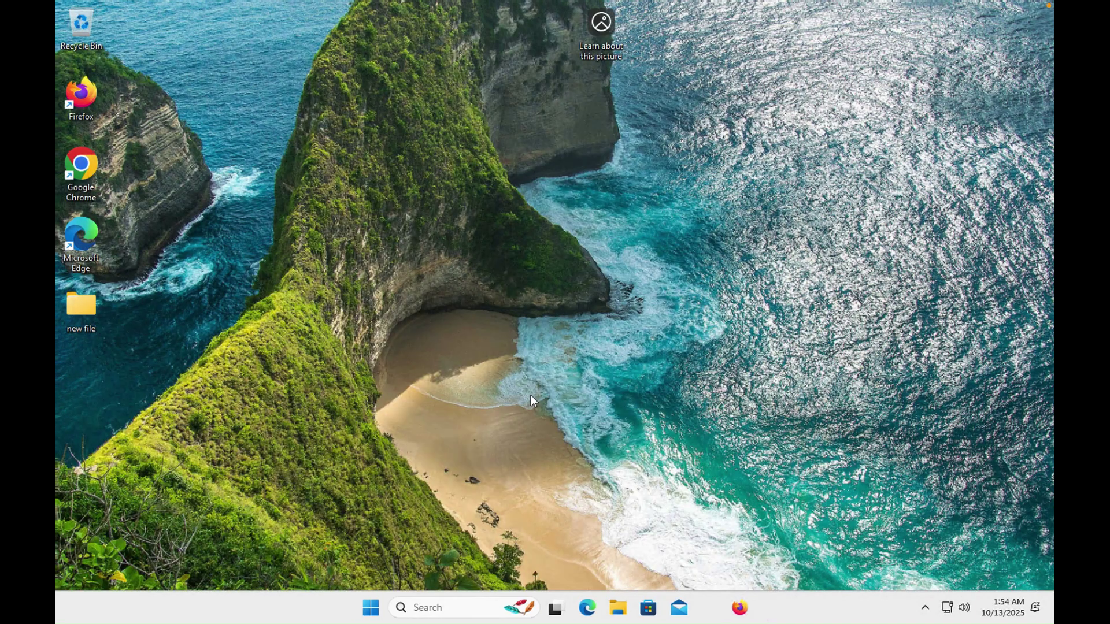
# - In Windows Update, turn on getting the latest updates as soon as they're available and check for updates
pyautogui.click(373, 606)
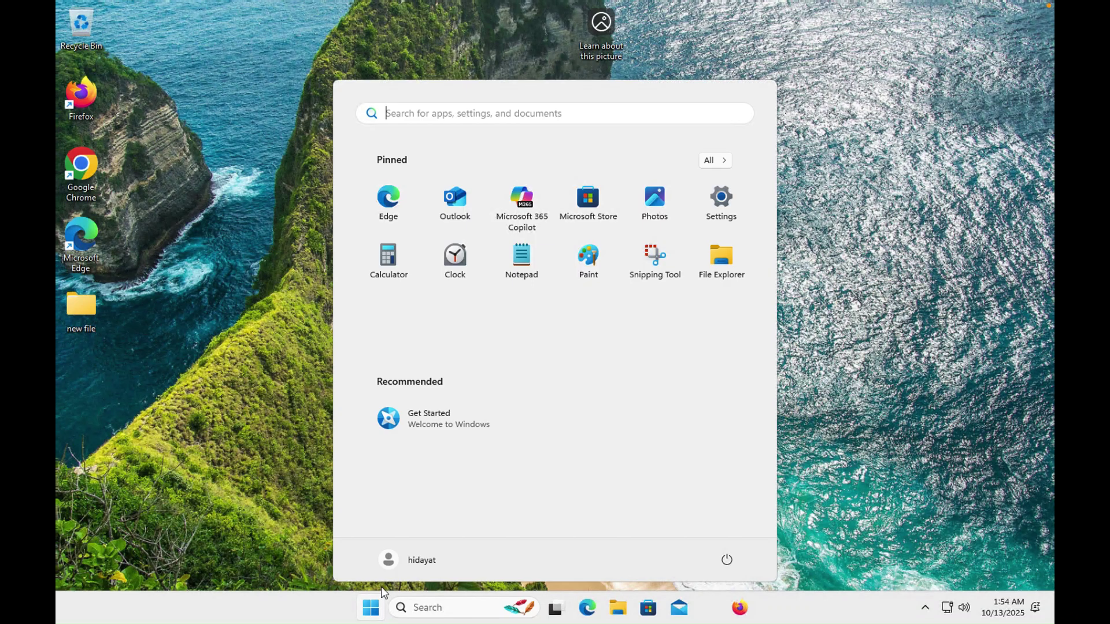
pyautogui.write('windows')
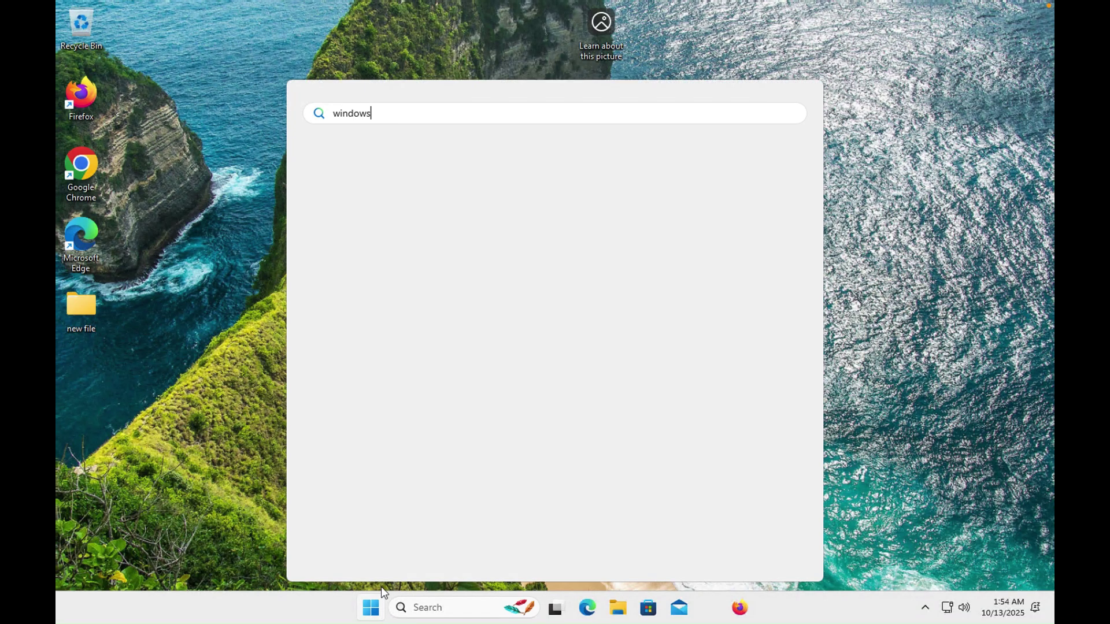
pyautogui.click(373, 219)
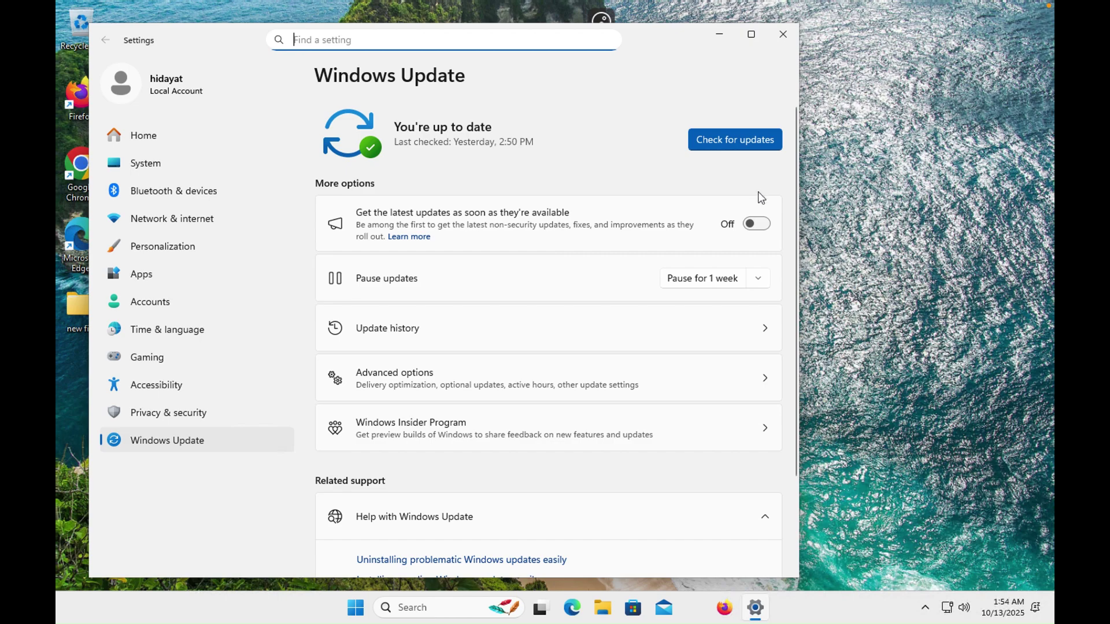
pyautogui.click(760, 226)
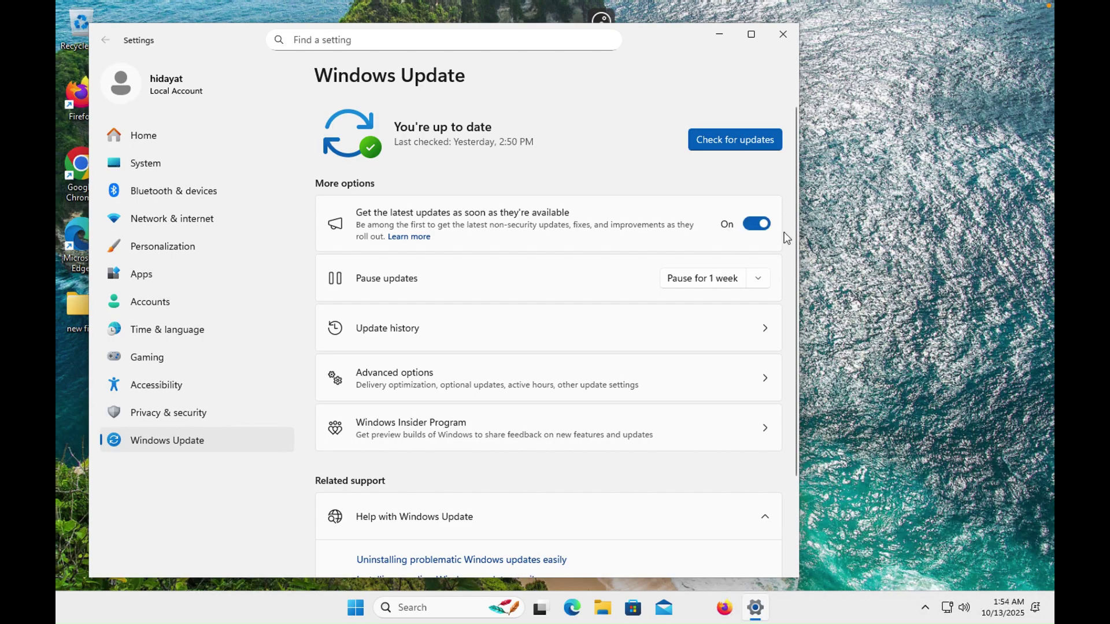
pyautogui.click(726, 141)
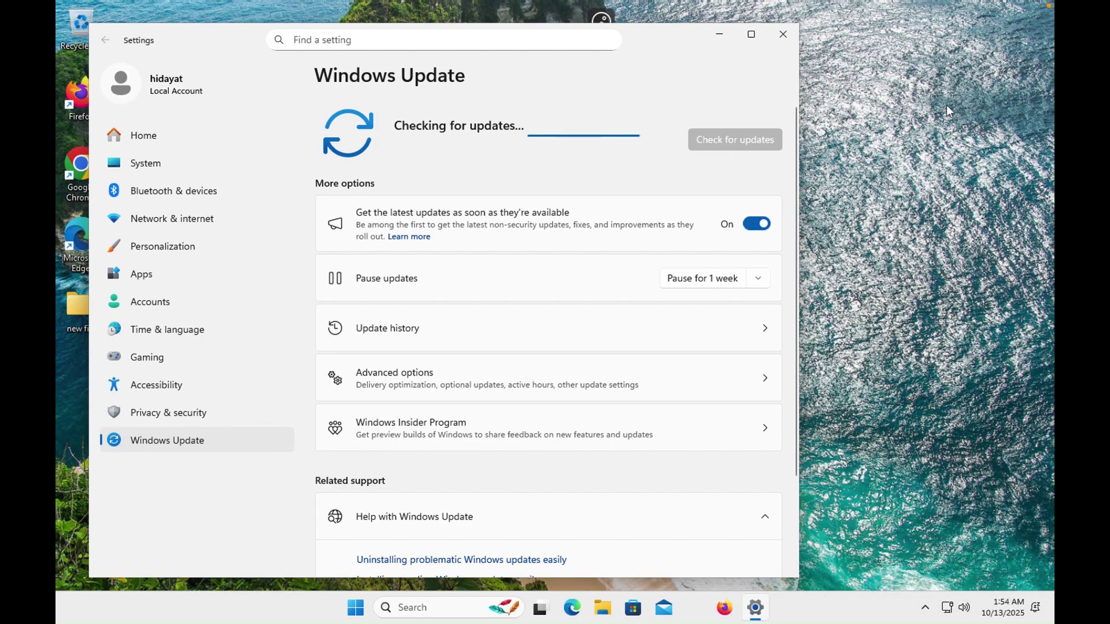